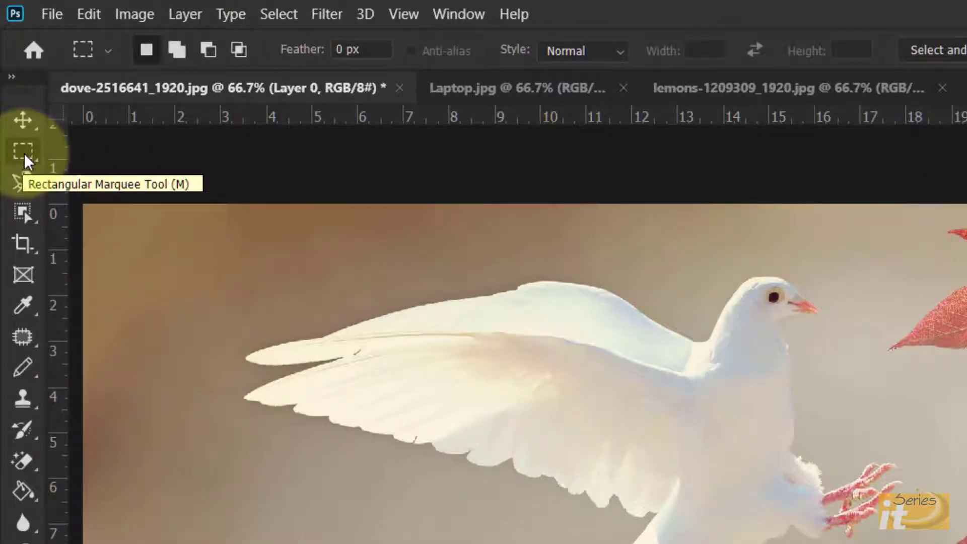
# Switch to the Rectangular Marquee Tool and draw a rectangular selection around the dove
pyautogui.rightClick(24, 160)
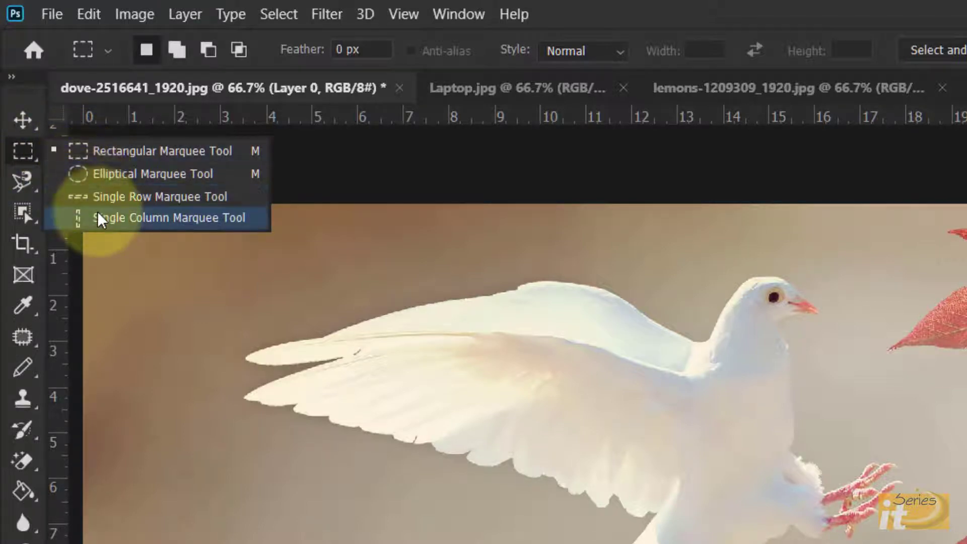
pyautogui.click(94, 152)
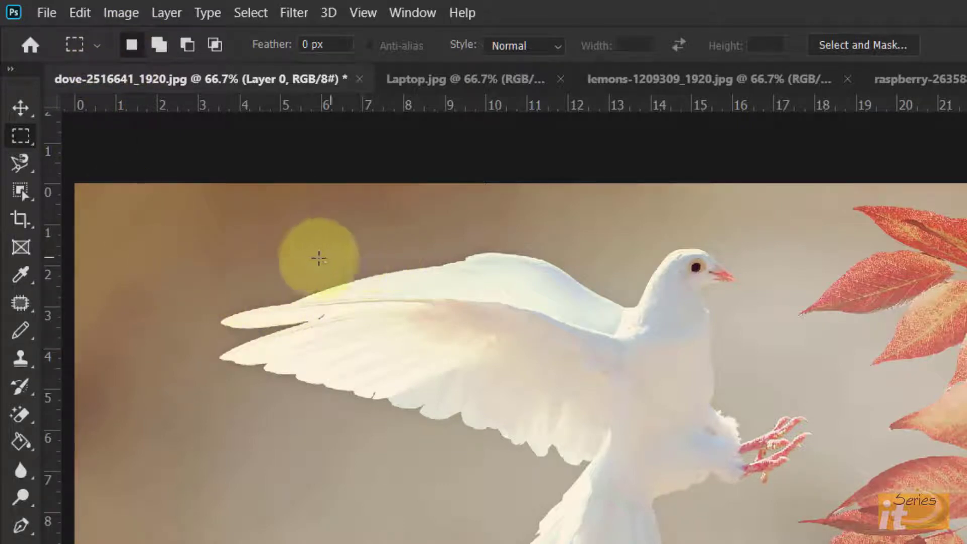
pyautogui.moveTo(282, 256); pyautogui.dragTo(763, 533)
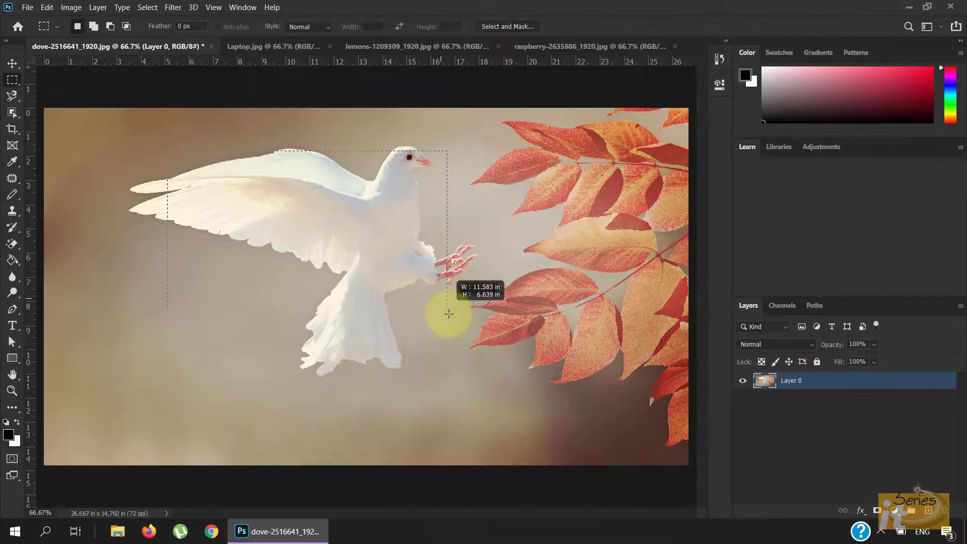
pyautogui.moveTo(449, 314); pyautogui.dragTo(468, 385)
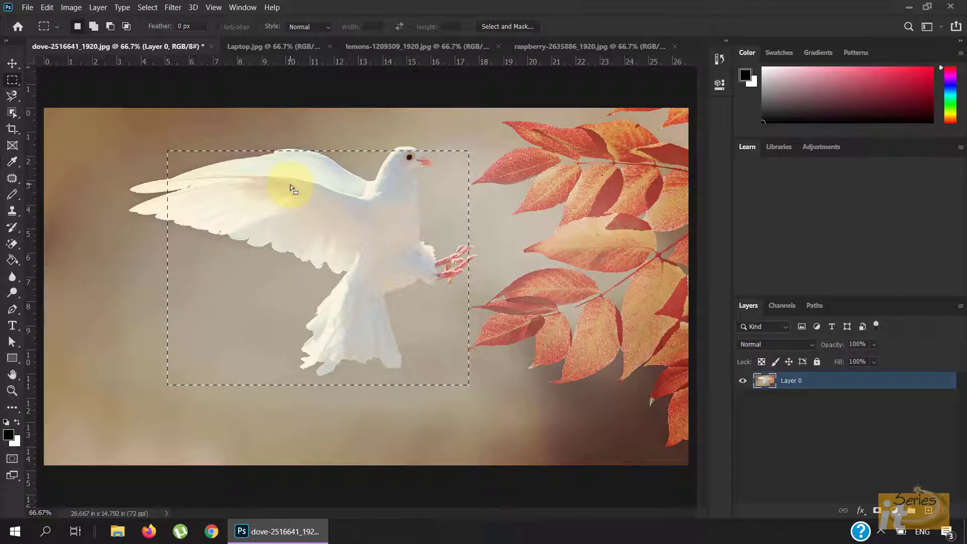
# Move the selected pixels down and left with the Move tool, then undo the move and deselect
pyautogui.click(12, 63)
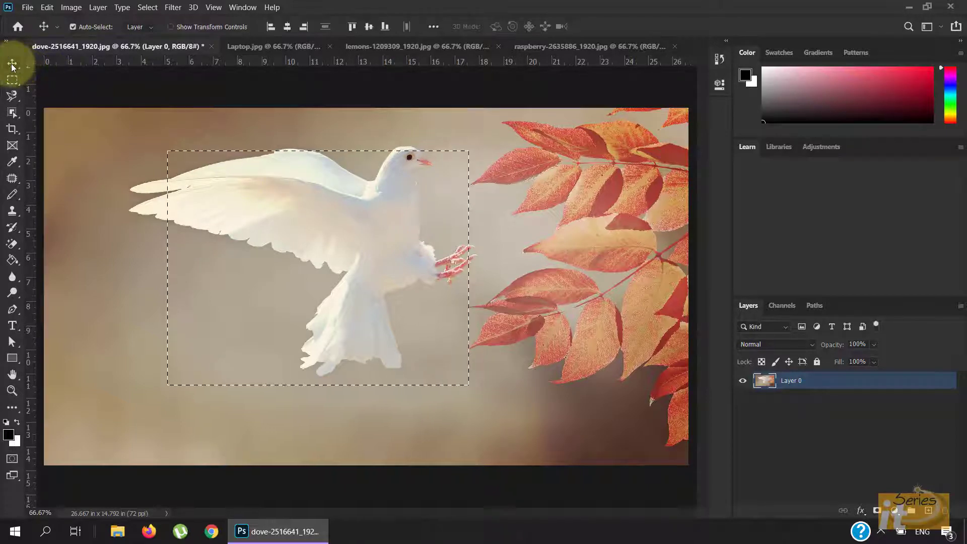
pyautogui.moveTo(378, 274); pyautogui.dragTo(276, 321)
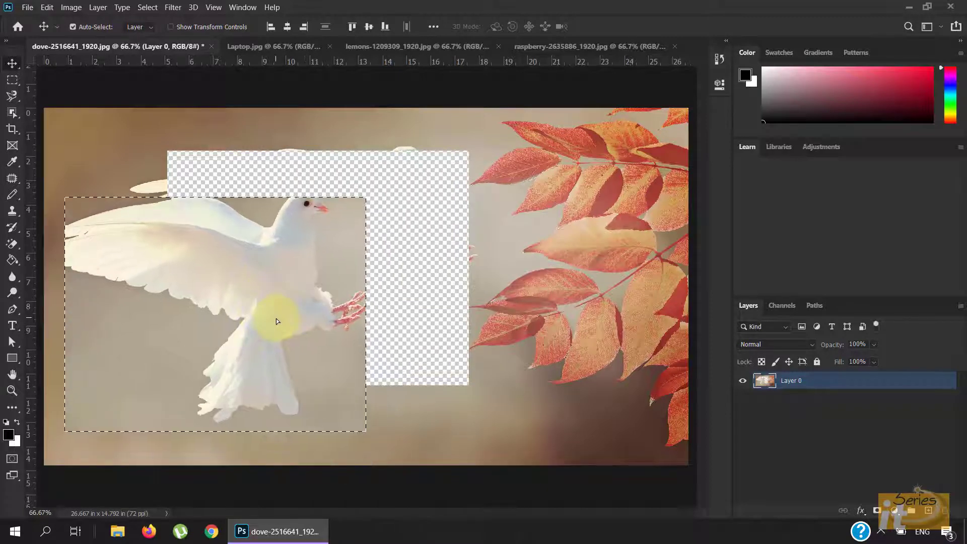
pyautogui.hotkey('ctrl', 'z')
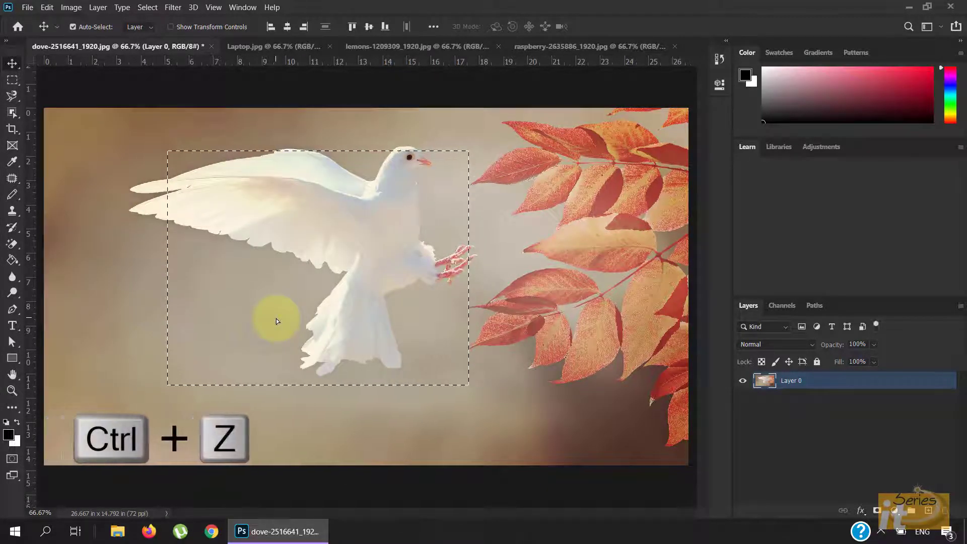
pyautogui.hotkey('ctrl', 'd')
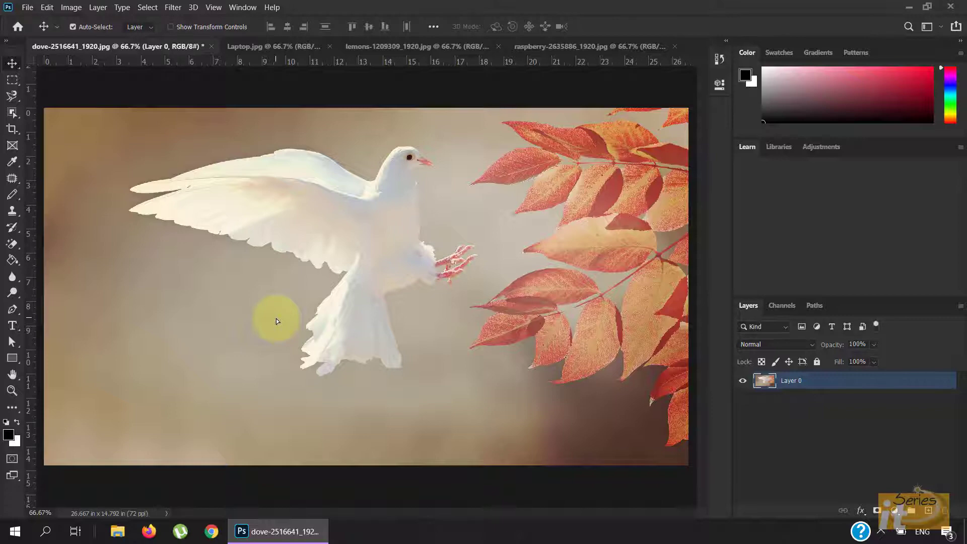
# Draw a rectangle below the wing, add an overlapping rectangle over the dove's head and feet in Add to selection mode, then deselect
pyautogui.click(11, 80)
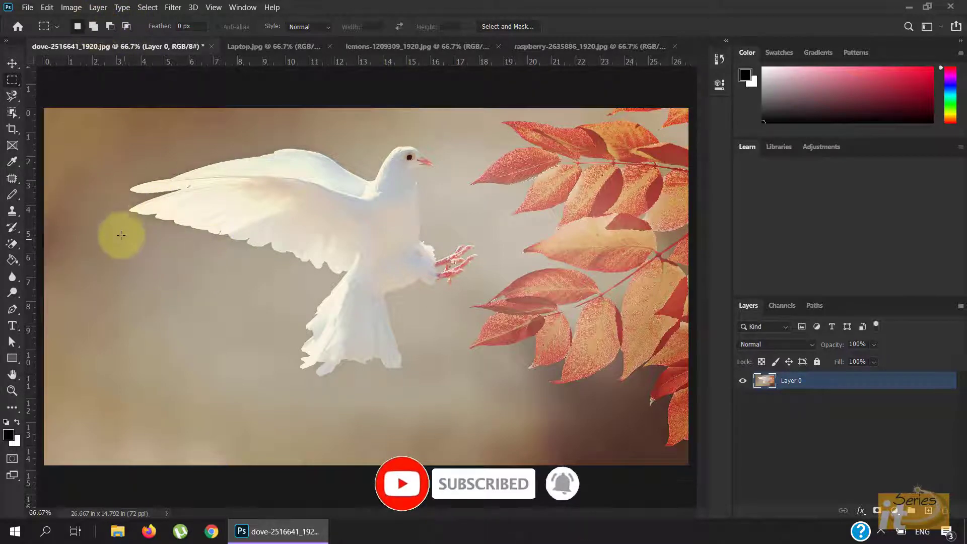
pyautogui.moveTo(122, 225); pyautogui.dragTo(378, 407)
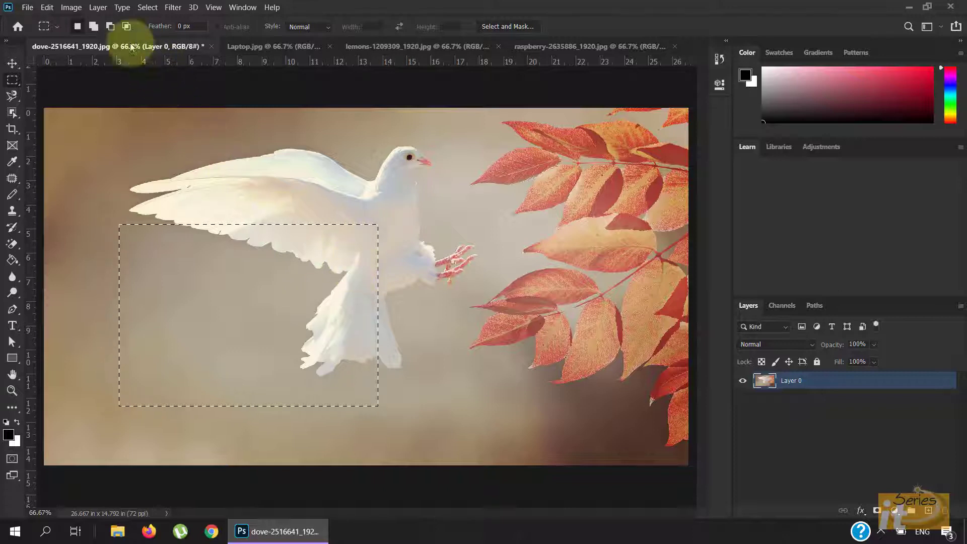
pyautogui.click(91, 28)
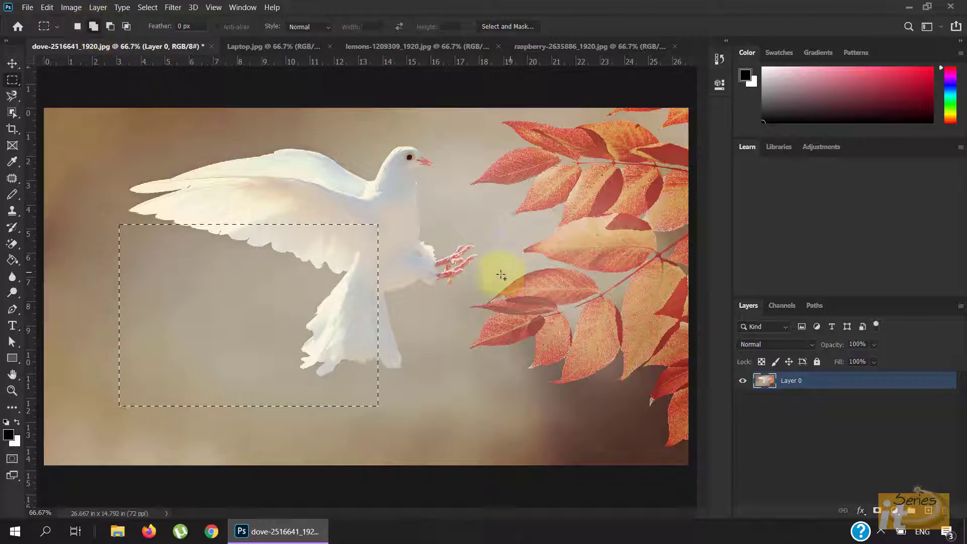
pyautogui.moveTo(460, 146); pyautogui.dragTo(301, 290)
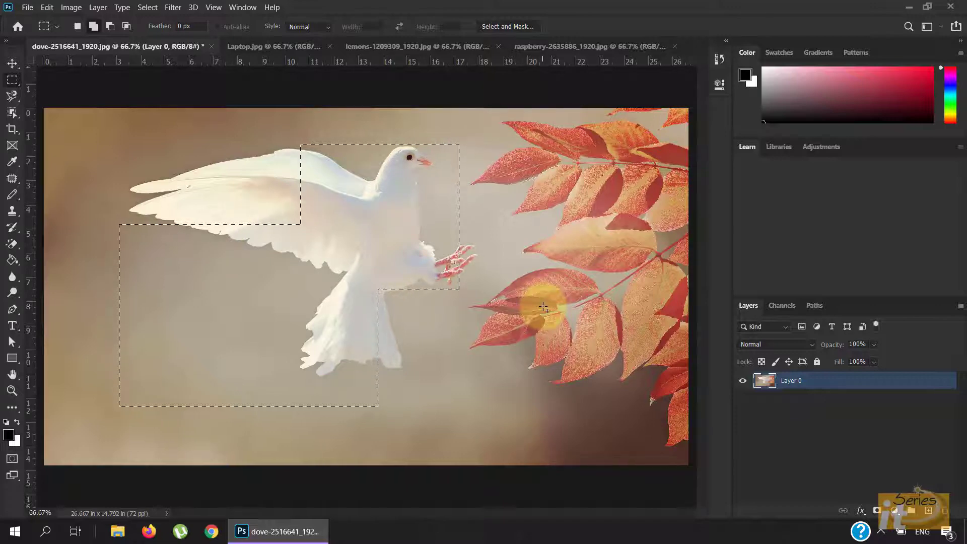
pyautogui.hotkey('ctrl', 'd')
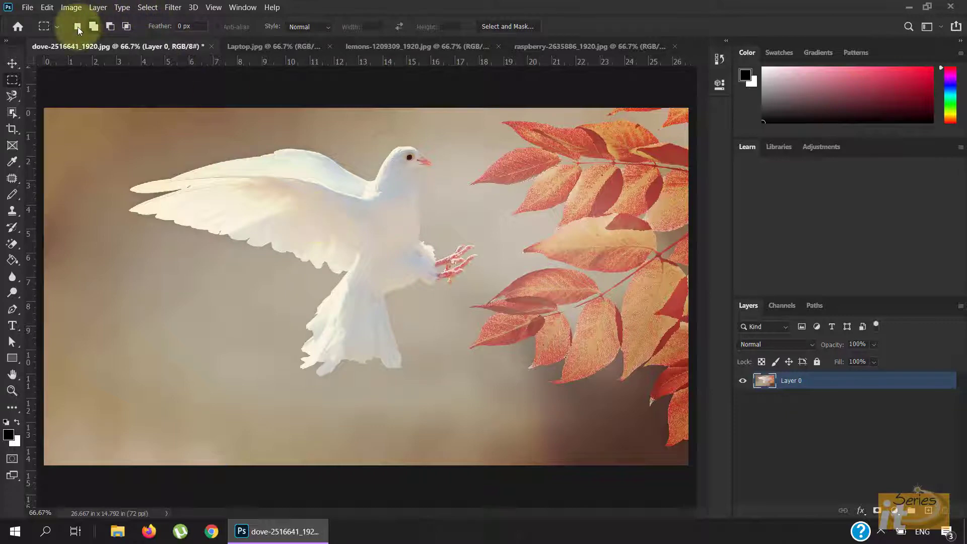
# Draw a rectangle over the dove's body, subtract a rectangle from its lower-left corner in Subtract mode, then deselect
pyautogui.moveTo(164, 177); pyautogui.dragTo(416, 373)
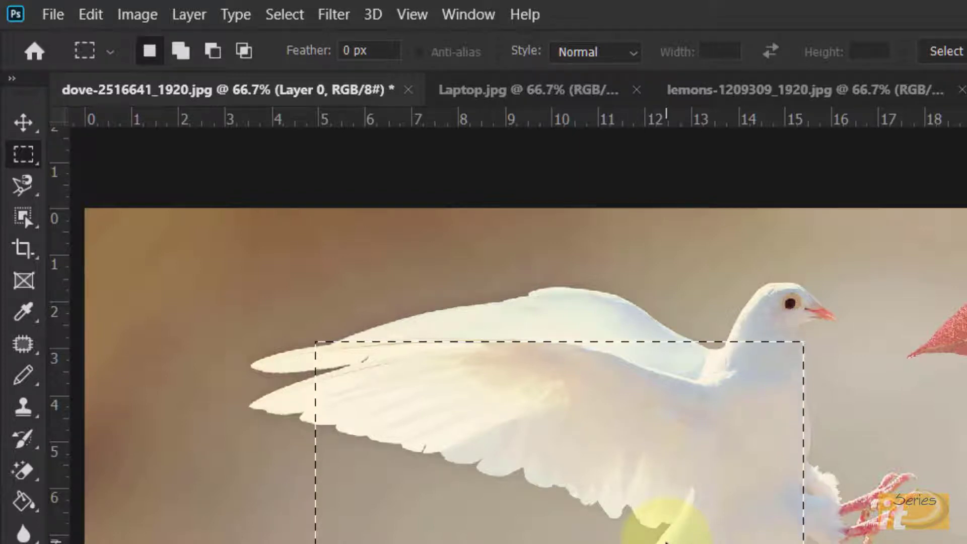
pyautogui.click(213, 50)
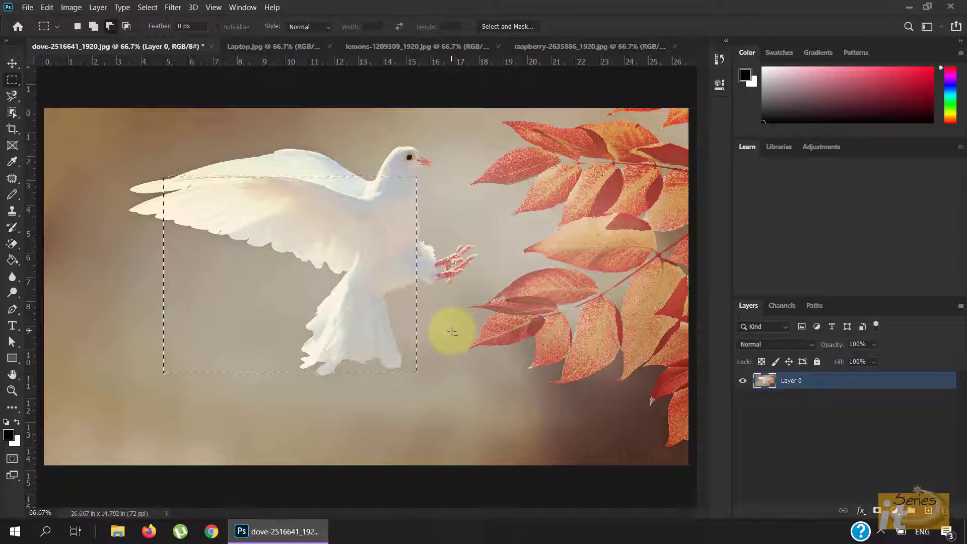
pyautogui.moveTo(446, 329); pyautogui.dragTo(175, 386)
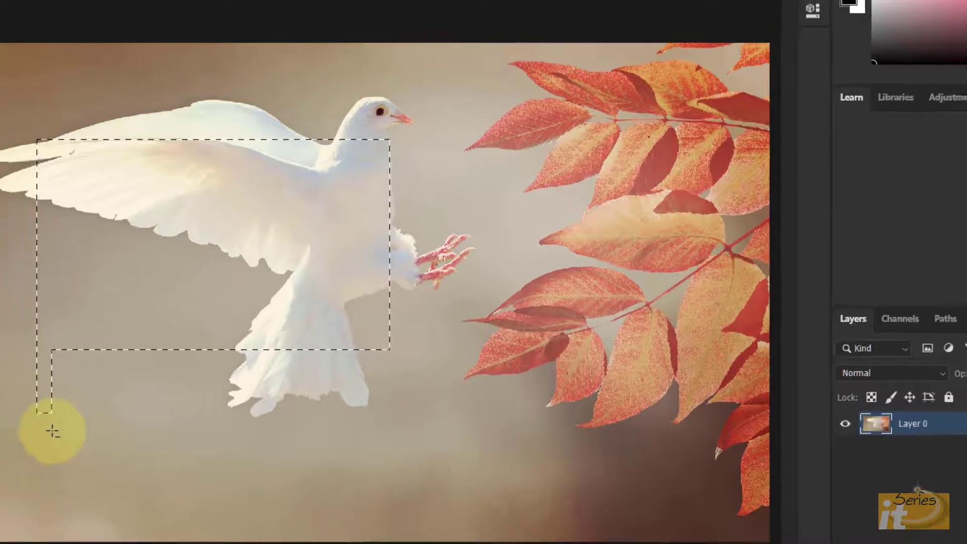
pyautogui.hotkey('ctrl', 'd')
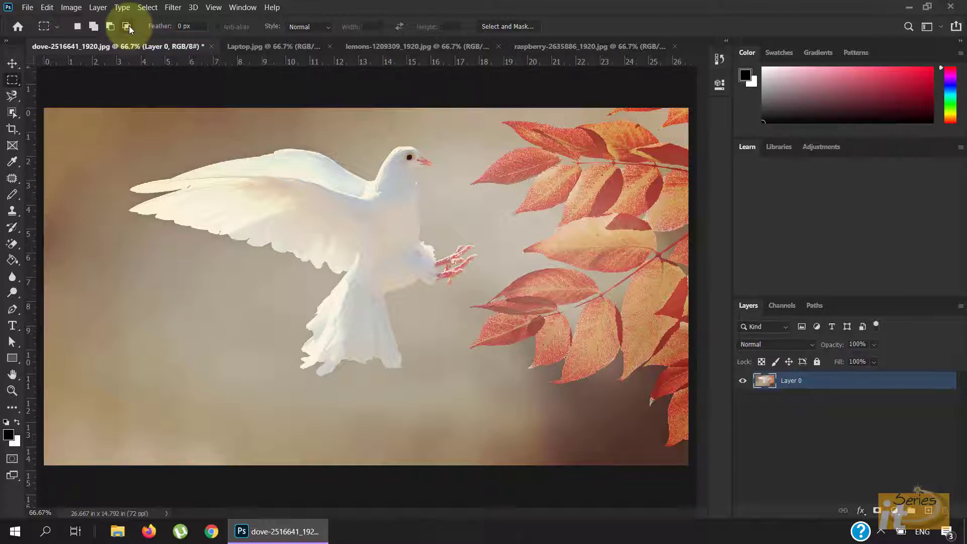
# Draw a rectangle over the wing, intersect it with a second rectangle over the body in Intersect mode, then deselect
pyautogui.moveTo(174, 175); pyautogui.dragTo(305, 284)
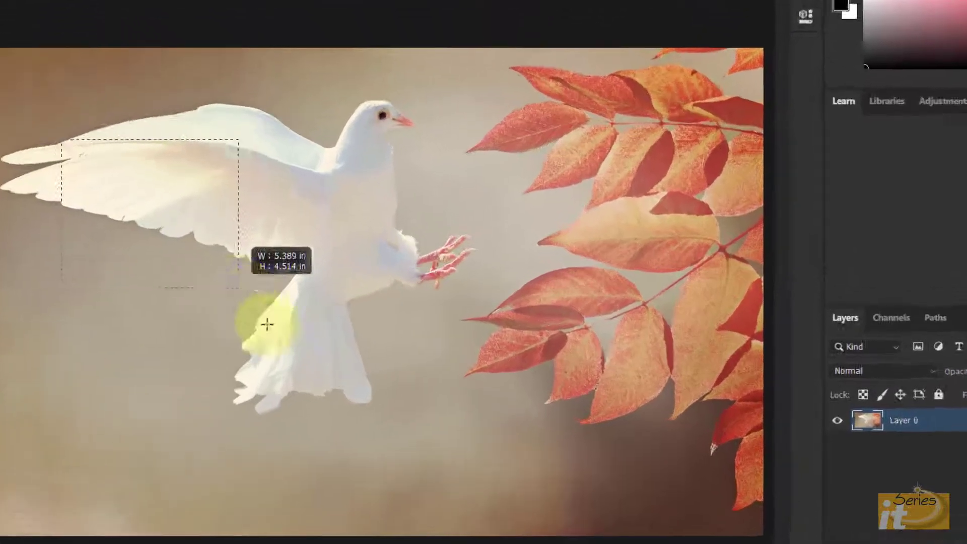
pyautogui.moveTo(267, 324); pyautogui.dragTo(325, 390)
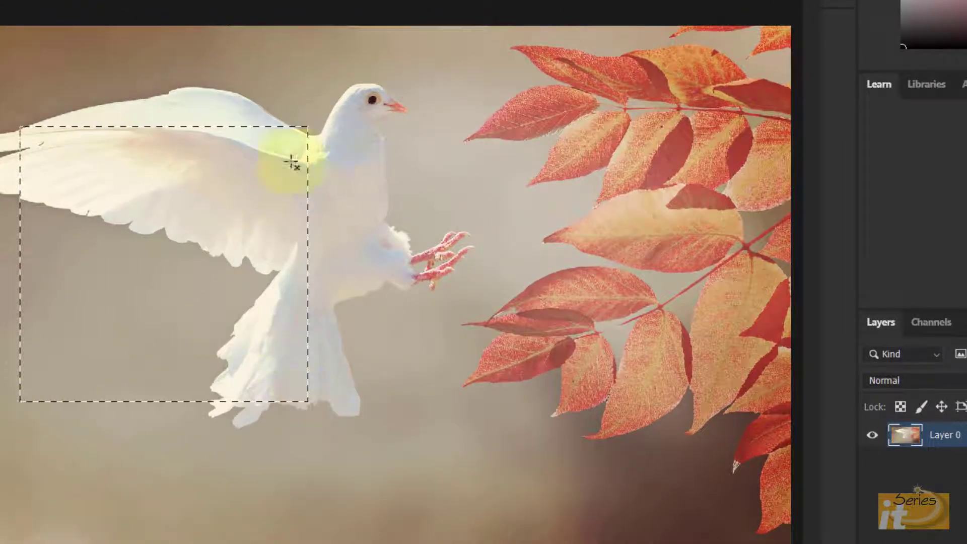
pyautogui.moveTo(539, 63); pyautogui.dragTo(149, 344)
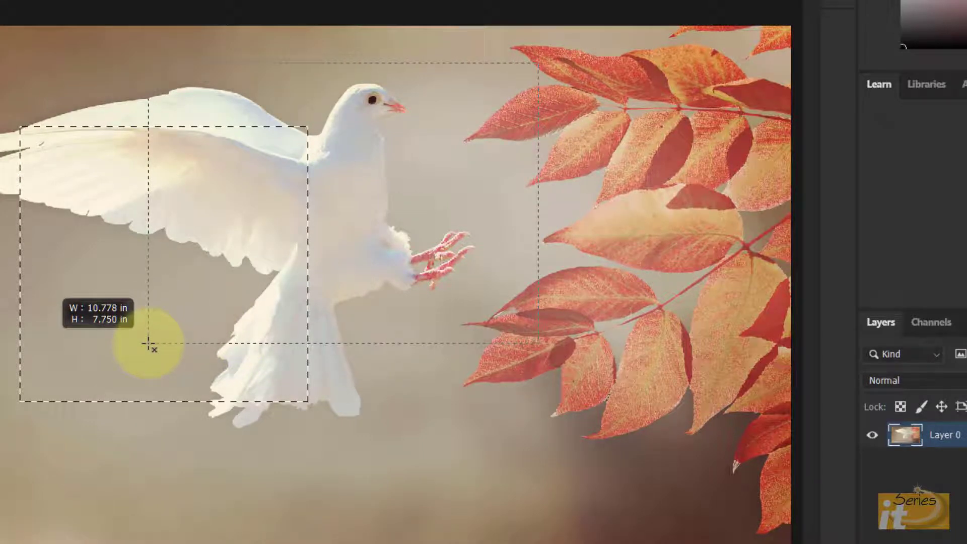
pyautogui.moveTo(149, 344); pyautogui.dragTo(146, 347)
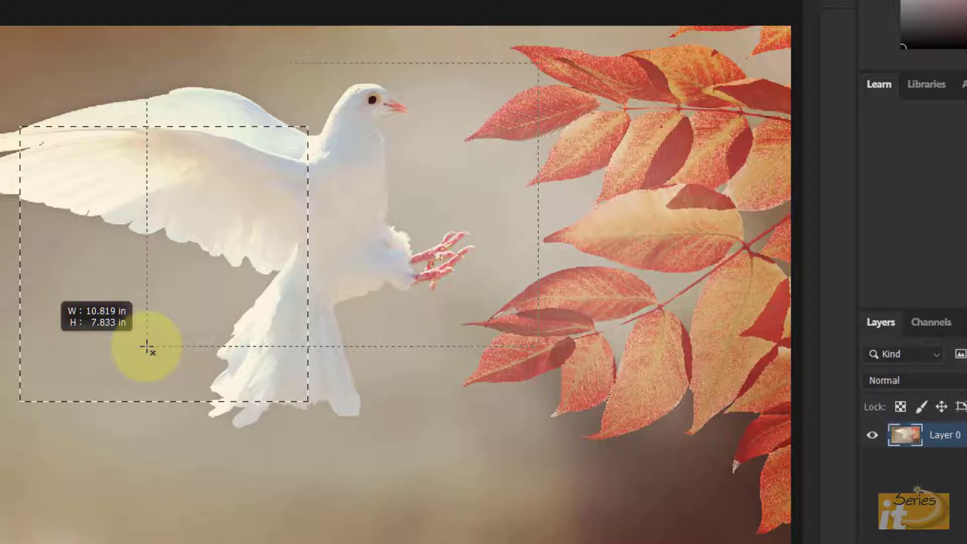
pyautogui.moveTo(147, 347); pyautogui.dragTo(145, 346)
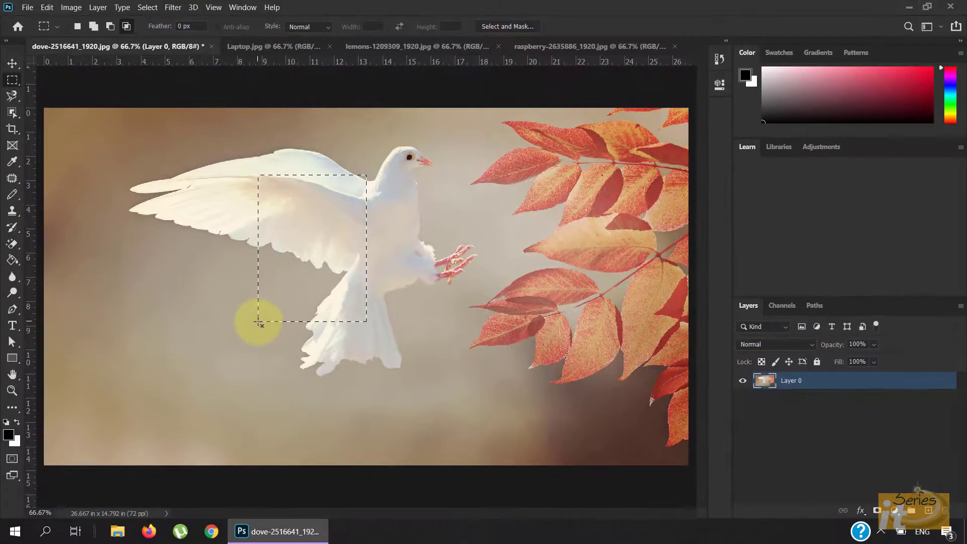
pyautogui.hotkey('ctrl', 'd')
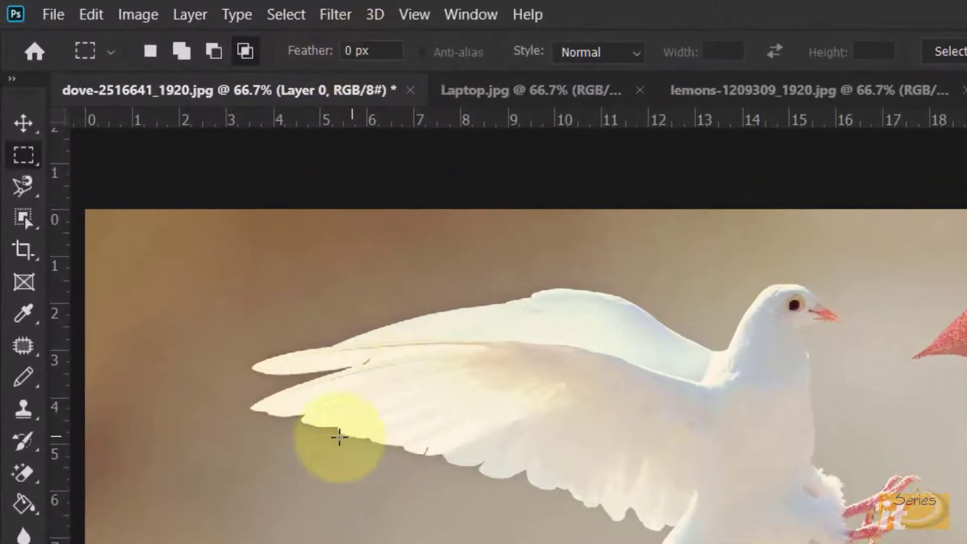
# Draw a rectangular selection over the left wing and zoom in on it to 200%
pyautogui.moveTo(304, 304); pyautogui.dragTo(474, 475)
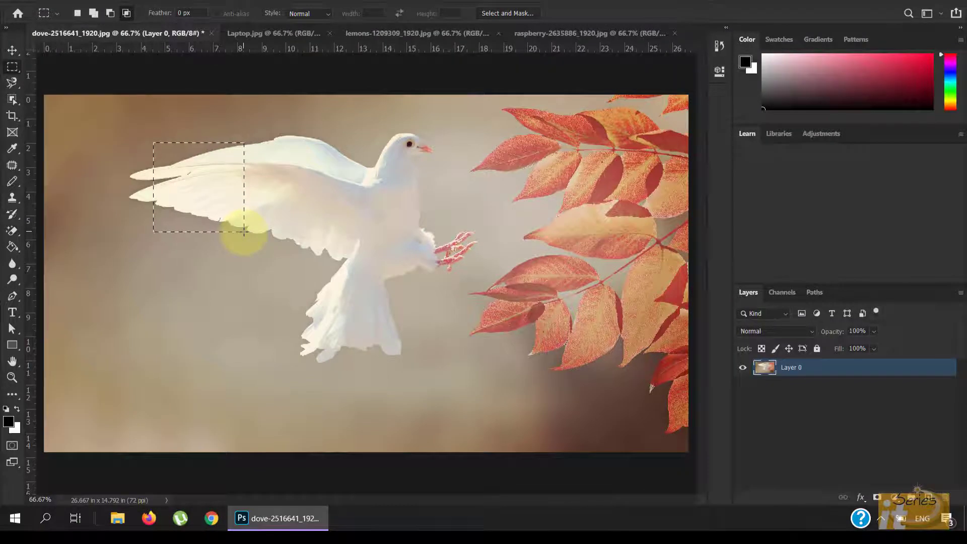
pyautogui.scroll(3, 244, 231)
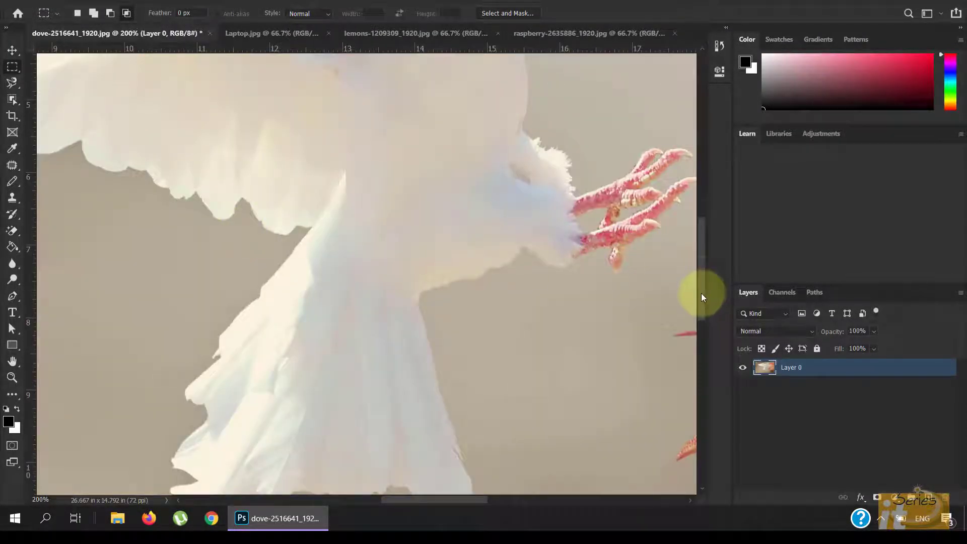
pyautogui.scroll(5, 701, 293)
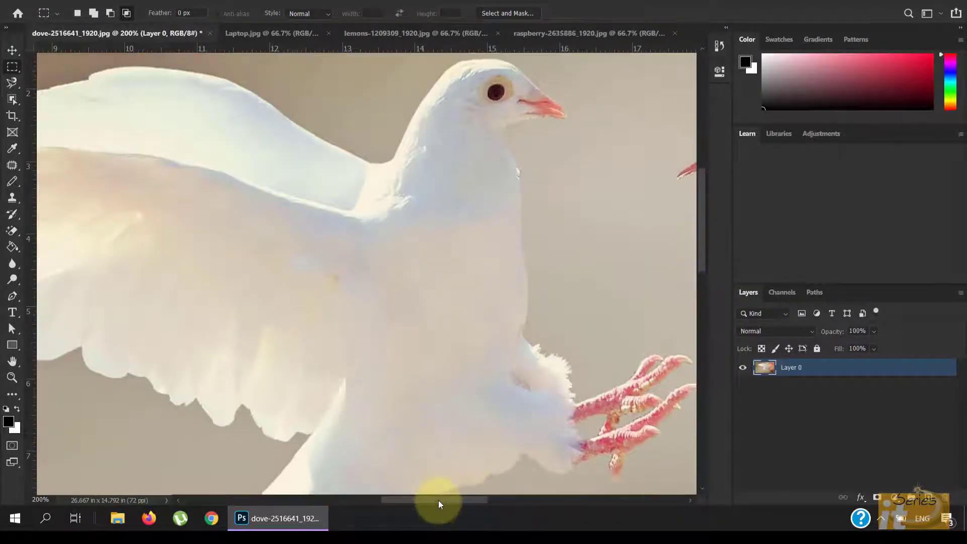
pyautogui.moveTo(438, 500); pyautogui.dragTo(387, 499)
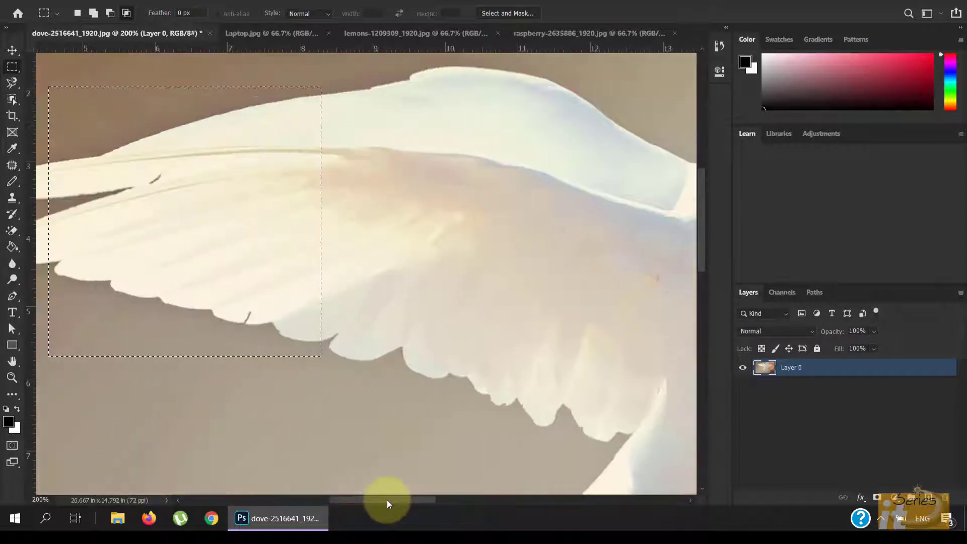
# Move the selected wing area with the Move tool, then undo the move and deselect
pyautogui.click(12, 49)
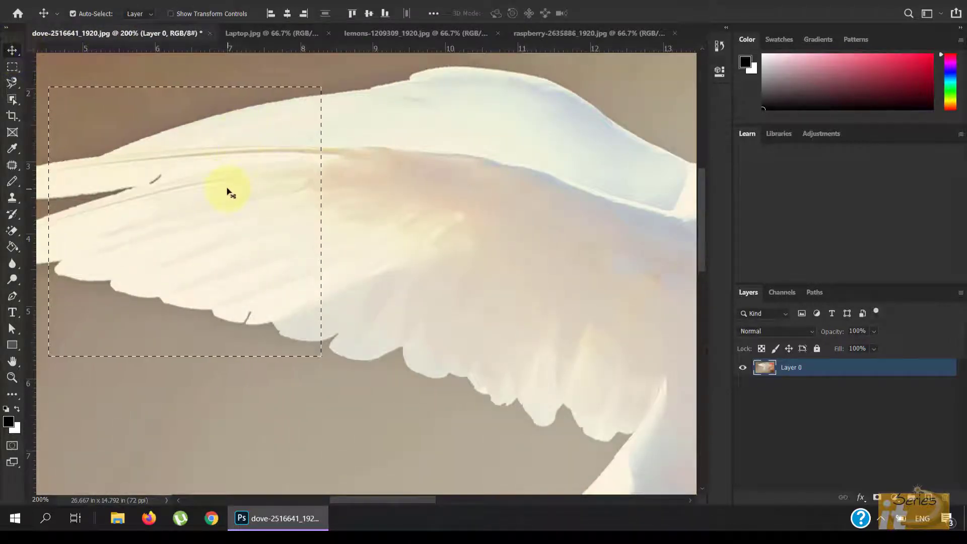
pyautogui.moveTo(227, 192); pyautogui.dragTo(268, 190)
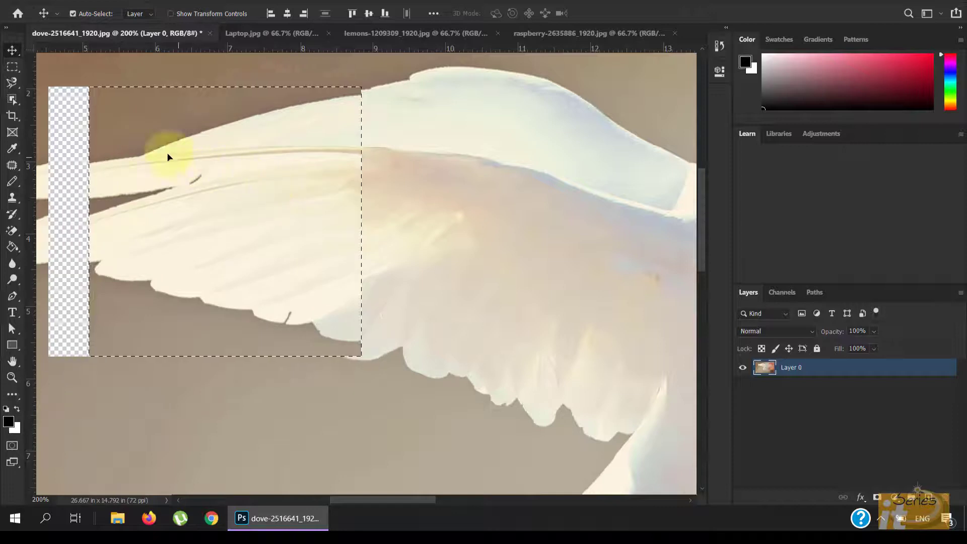
pyautogui.moveTo(162, 154); pyautogui.dragTo(161, 177)
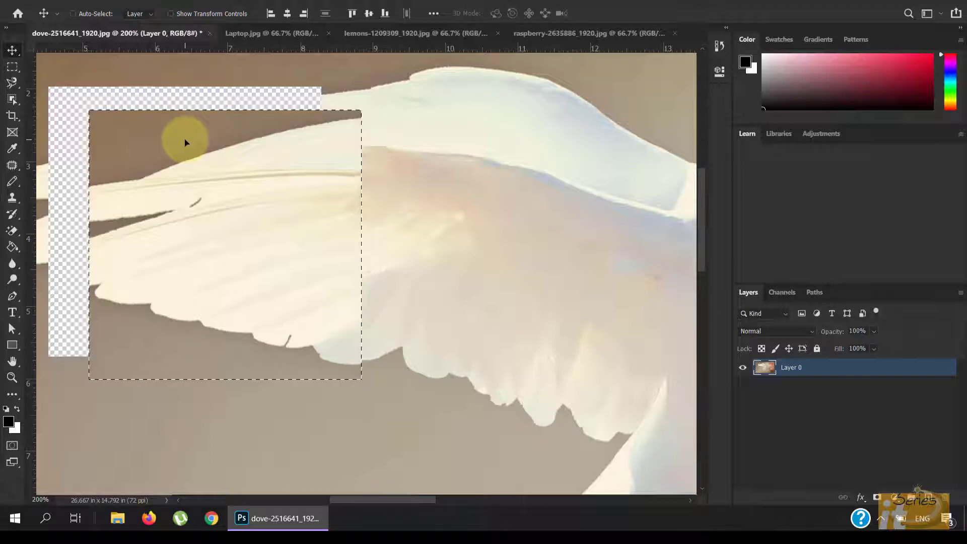
pyautogui.hotkey('ctrl', 'z')
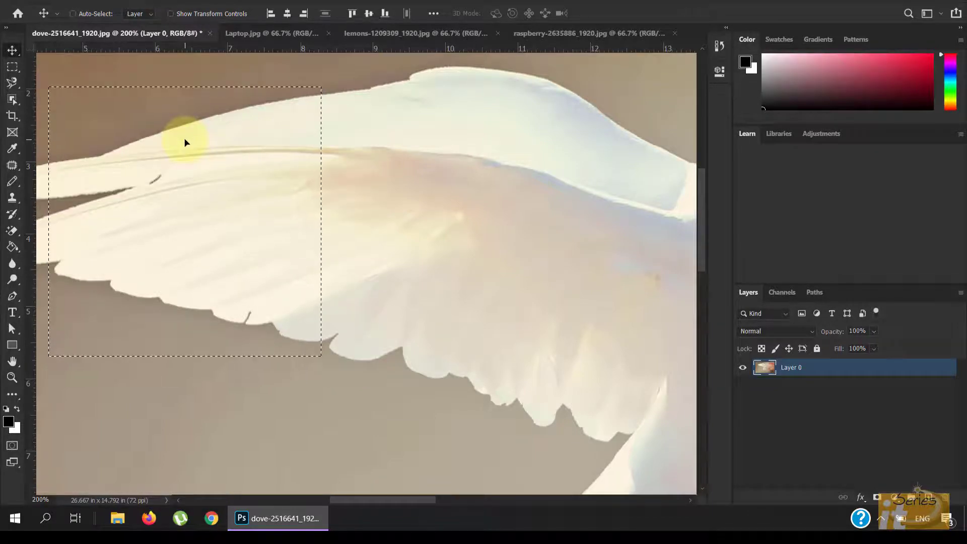
pyautogui.hotkey('ctrl', 'd')
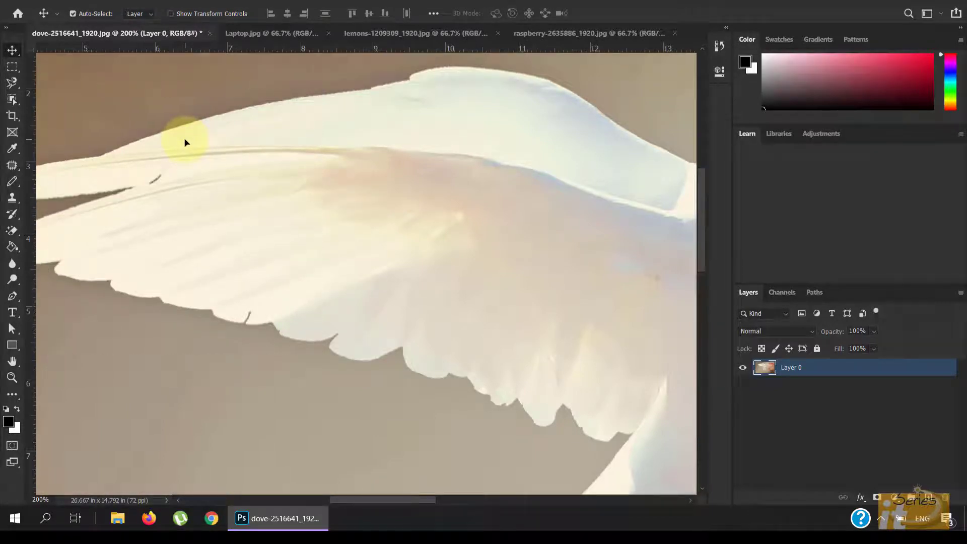
# Set the marquee feather to 5 px and draw a feathered rectangular selection on the wing
pyautogui.click(13, 68)
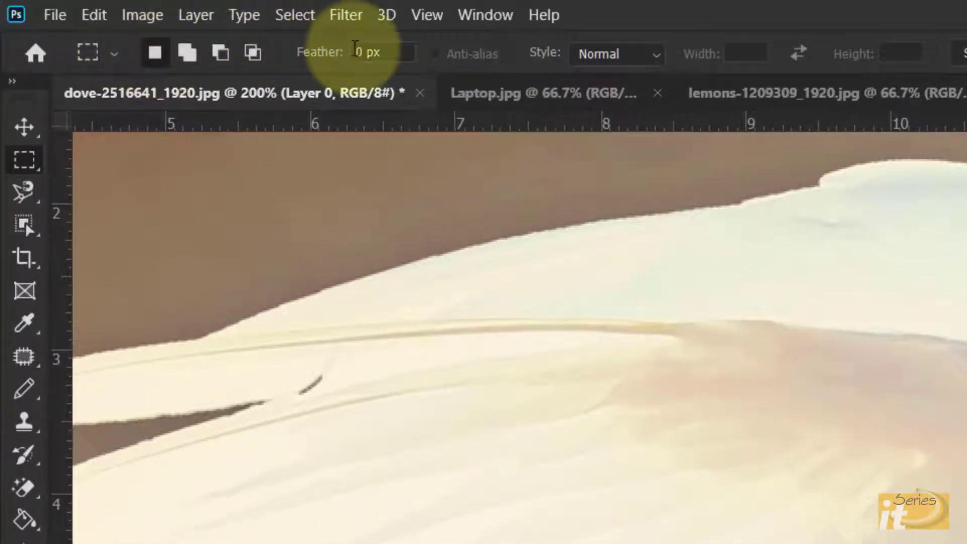
pyautogui.click(353, 51)
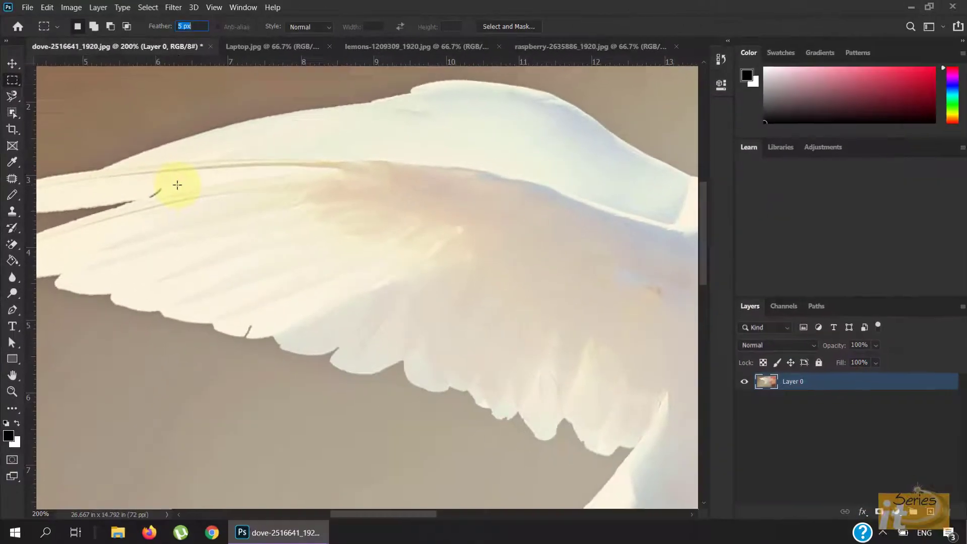
pyautogui.moveTo(177, 185); pyautogui.dragTo(349, 390)
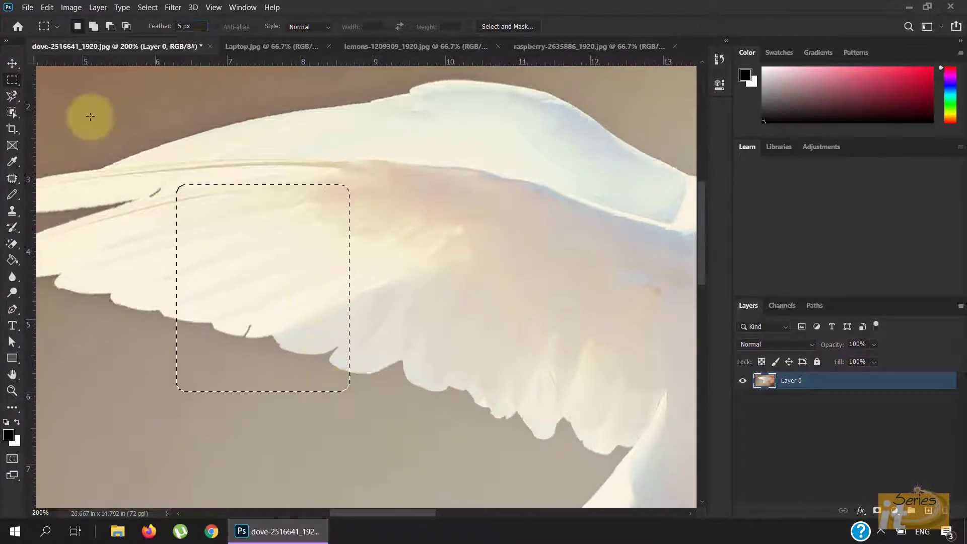
# Move the feathered selection's pixels to the right across the wing with the Move tool
pyautogui.click(12, 64)
pyautogui.moveTo(233, 238); pyautogui.dragTo(245, 242)
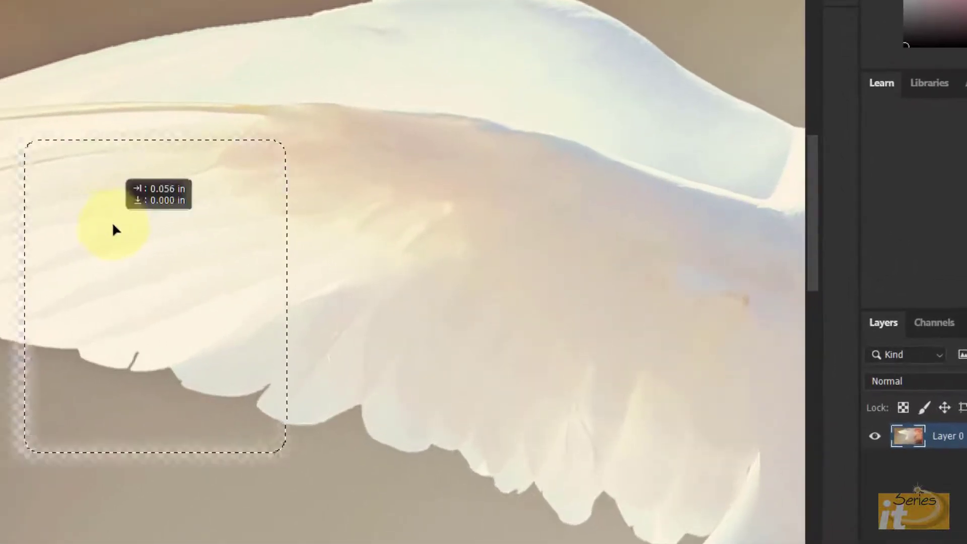
pyautogui.moveTo(123, 228); pyautogui.dragTo(260, 256)
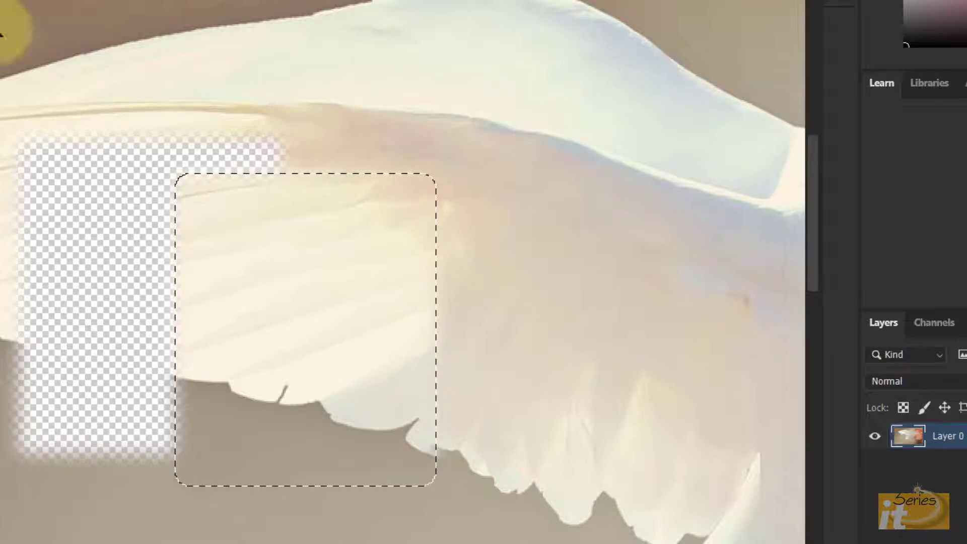
pyautogui.moveTo(332, 285); pyautogui.dragTo(544, 257)
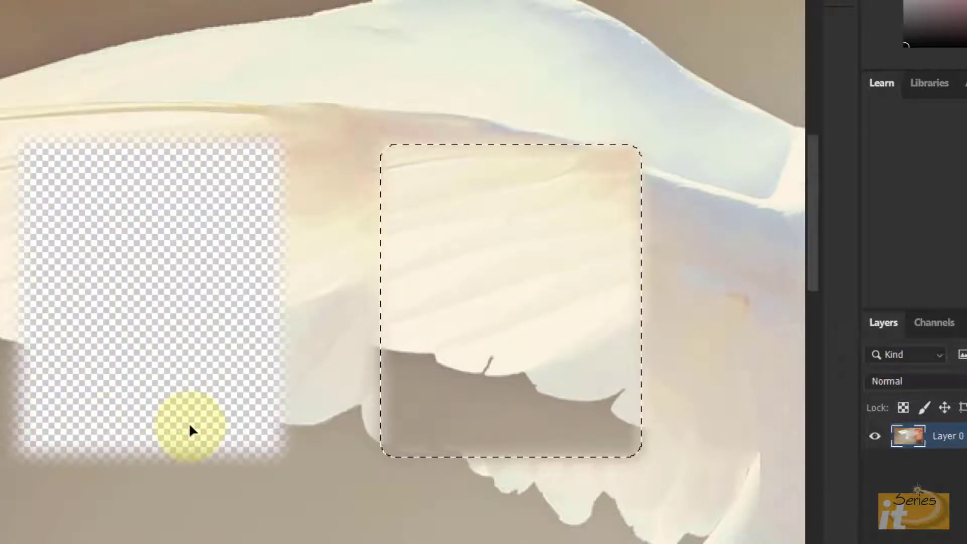
# Undo the move of the feathered pixels and deselect
pyautogui.hotkey('ctrl', 'z')
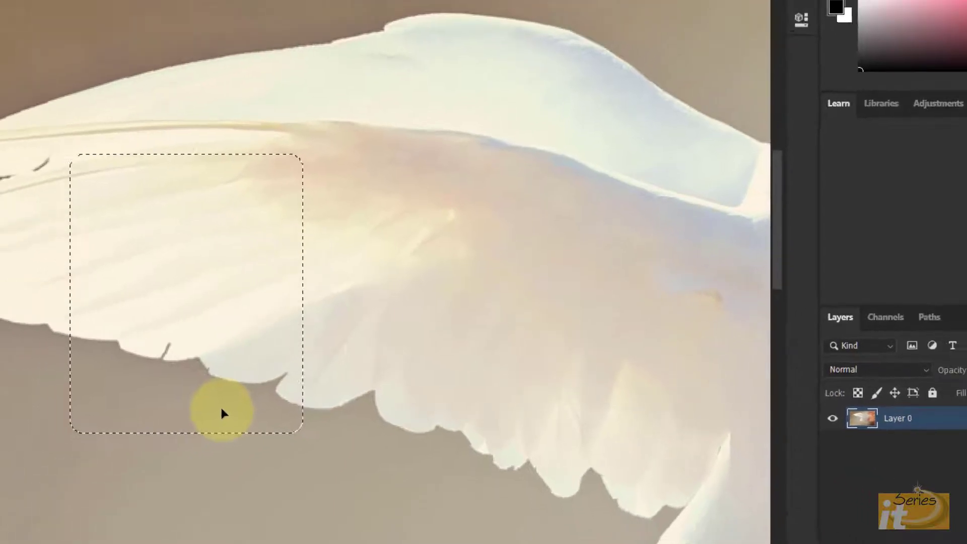
pyautogui.hotkey('ctrl', 'd')
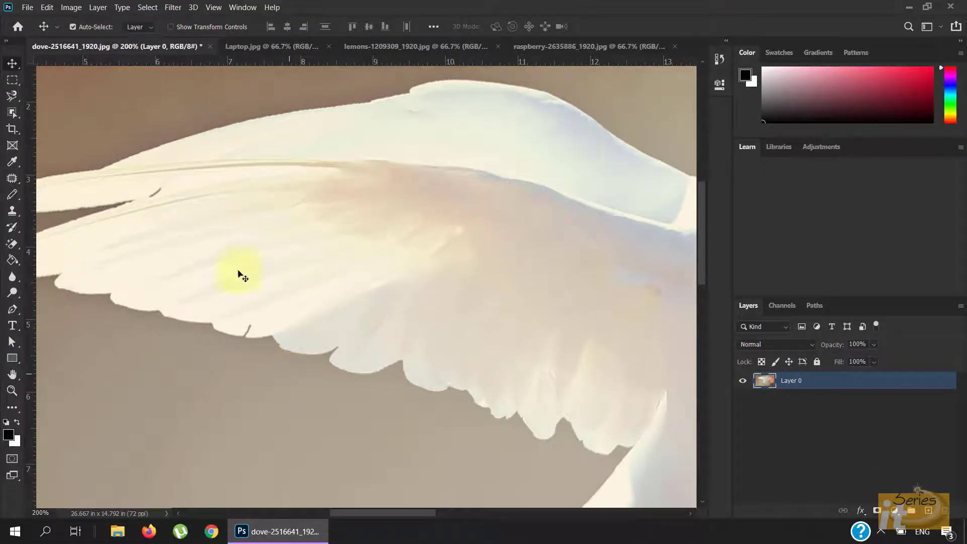
# Return to the Rectangular Marquee Tool, reset its feather to 0 px and keep the selection style at Normal
pyautogui.click(9, 84)
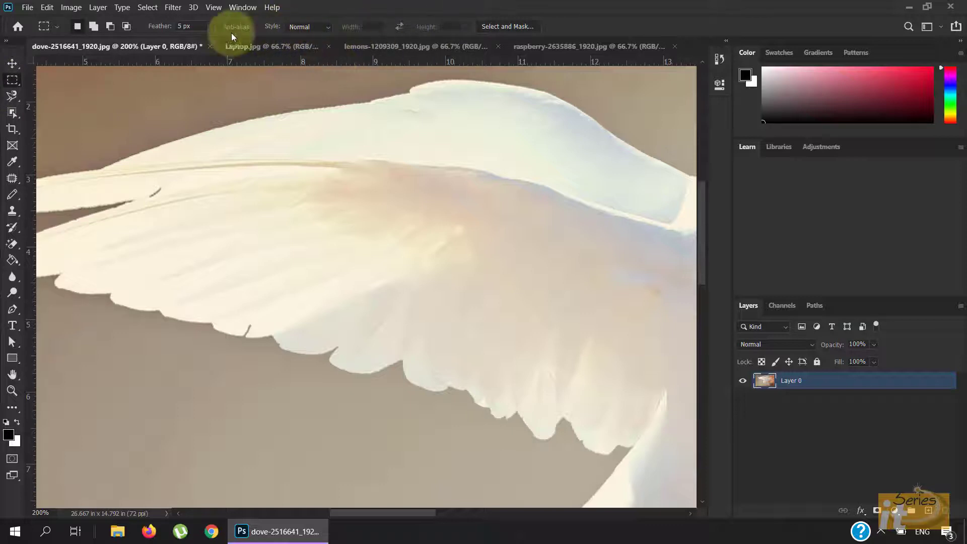
pyautogui.moveTo(182, 26); pyautogui.dragTo(174, 25)
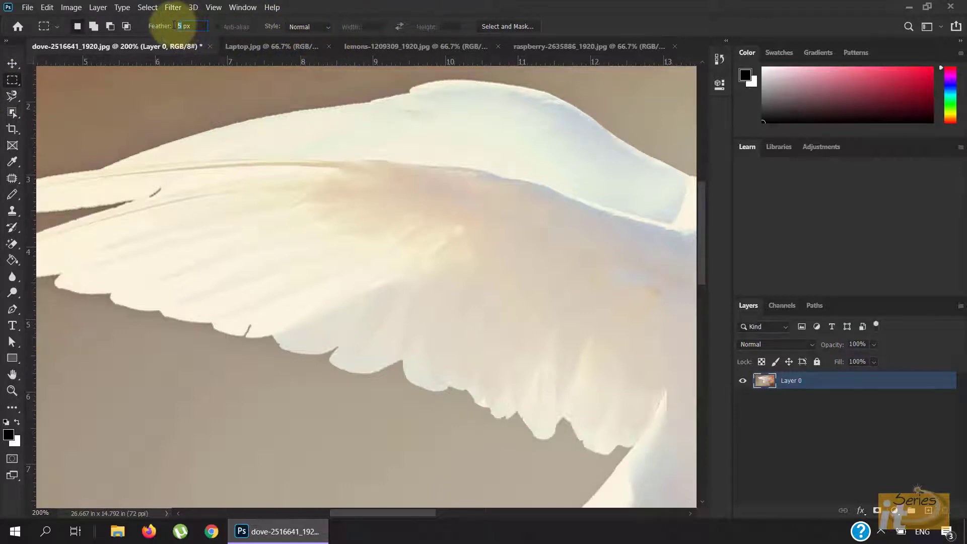
pyautogui.click(8, 83)
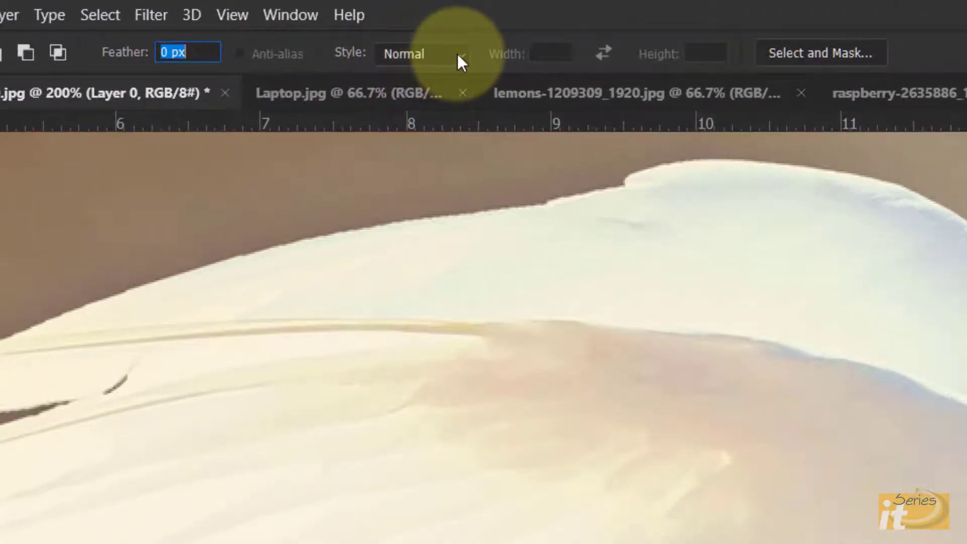
pyautogui.click(461, 62)
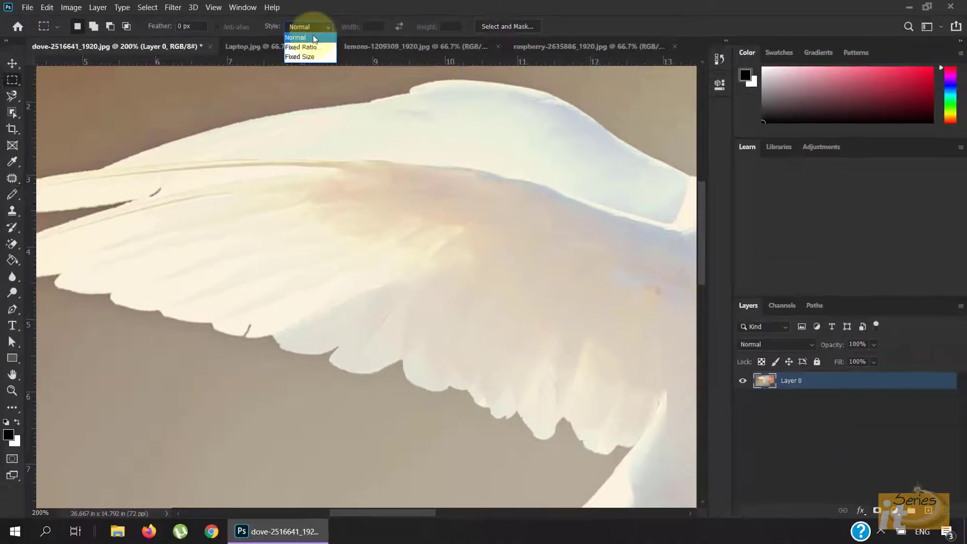
pyautogui.click(431, 75)
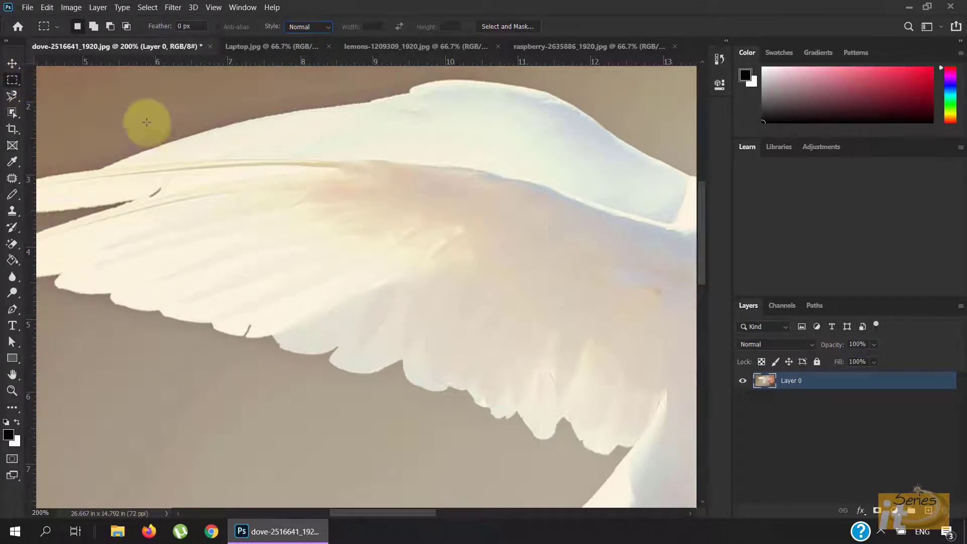
# Draw a rectangular selection about 4.96 by 3.53 in across the wing, then deselect and reselect it
pyautogui.moveTo(147, 122); pyautogui.dragTo(502, 379)
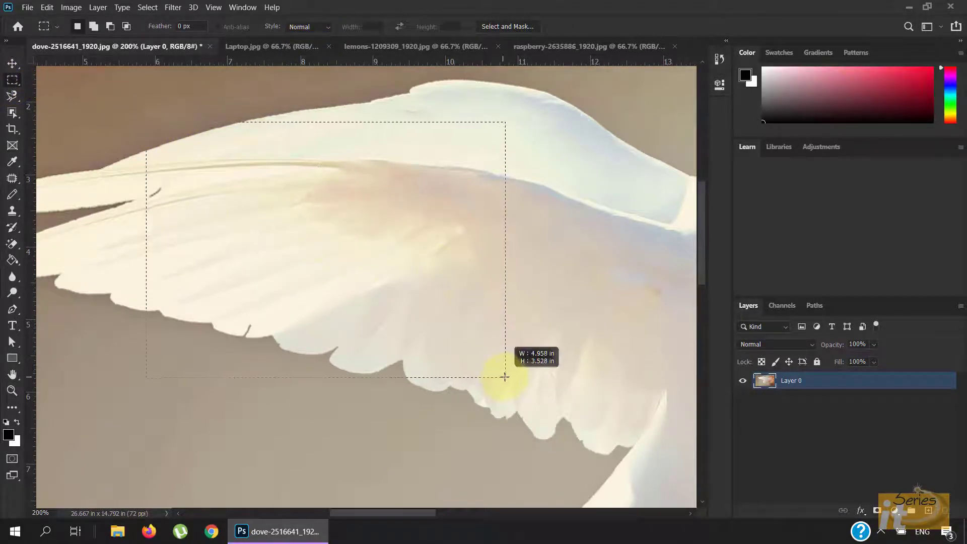
pyautogui.hotkey('ctrl', 'd')
pyautogui.hotkey('ctrl', 'shift', 'd')
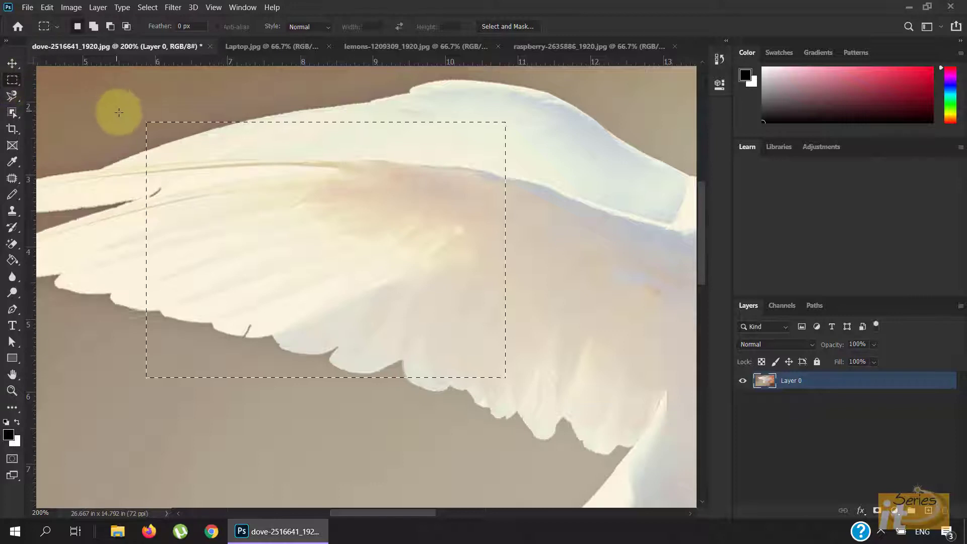
# Deselect and set the marquee style to Fixed Ratio with width 1 and height 2
pyautogui.click(315, 28)
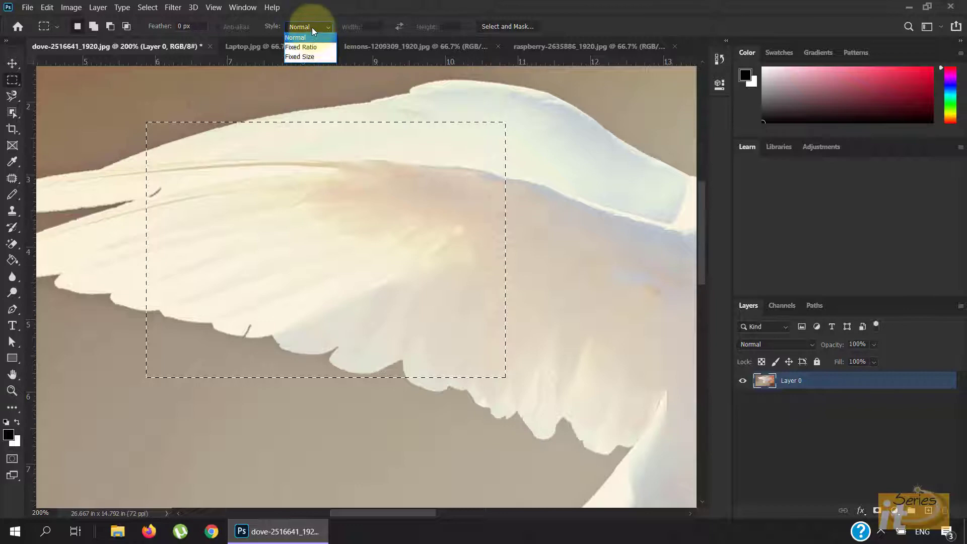
pyautogui.click(313, 27)
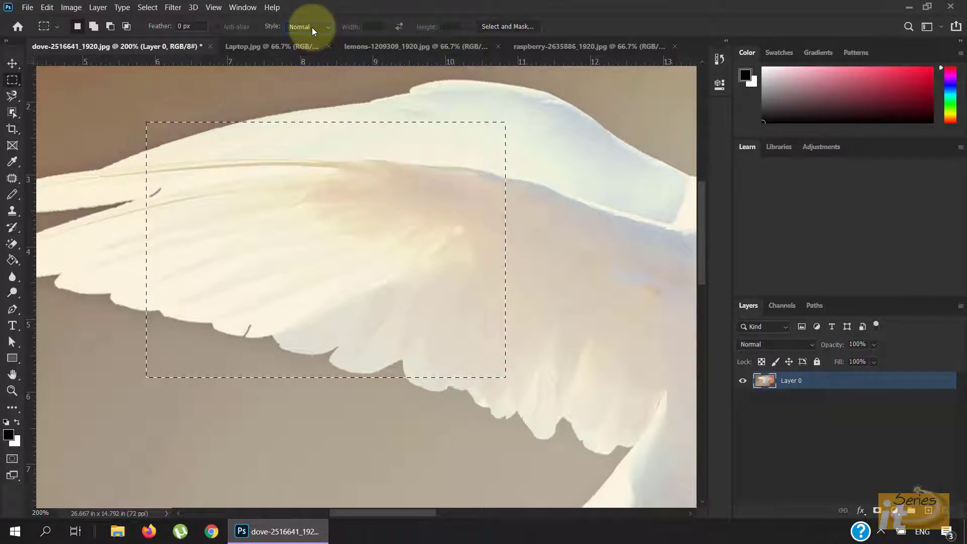
pyautogui.hotkey('ctrl', 'd')
pyautogui.click(313, 28)
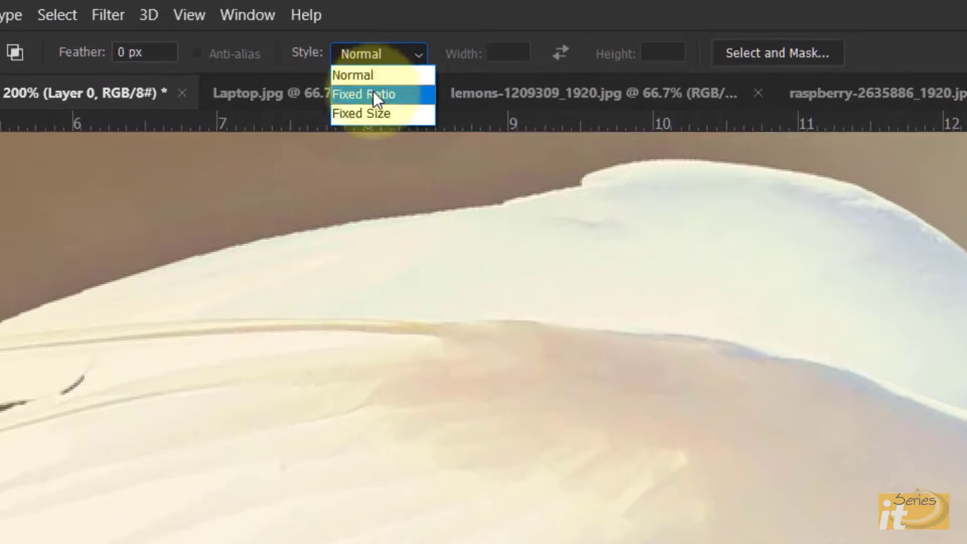
pyautogui.click(373, 94)
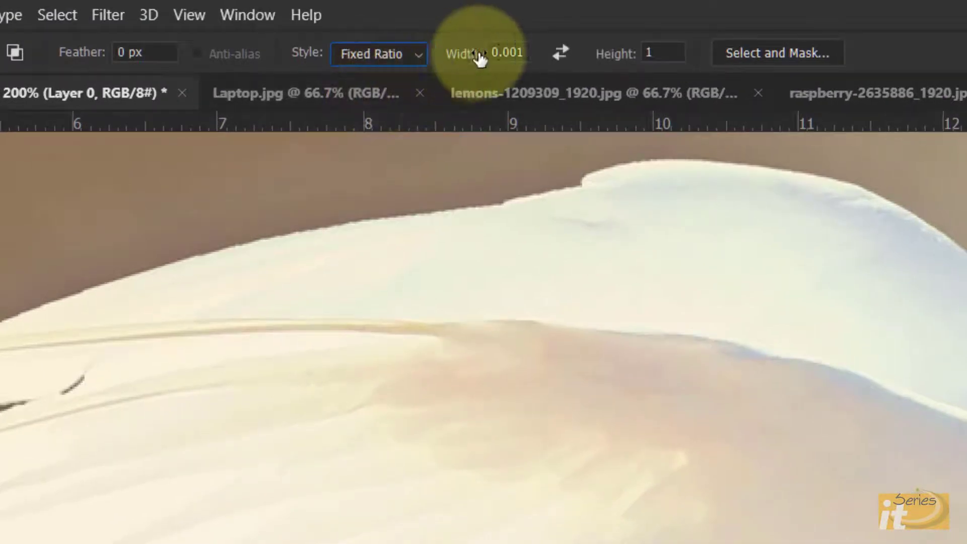
pyautogui.doubleClick(501, 52)
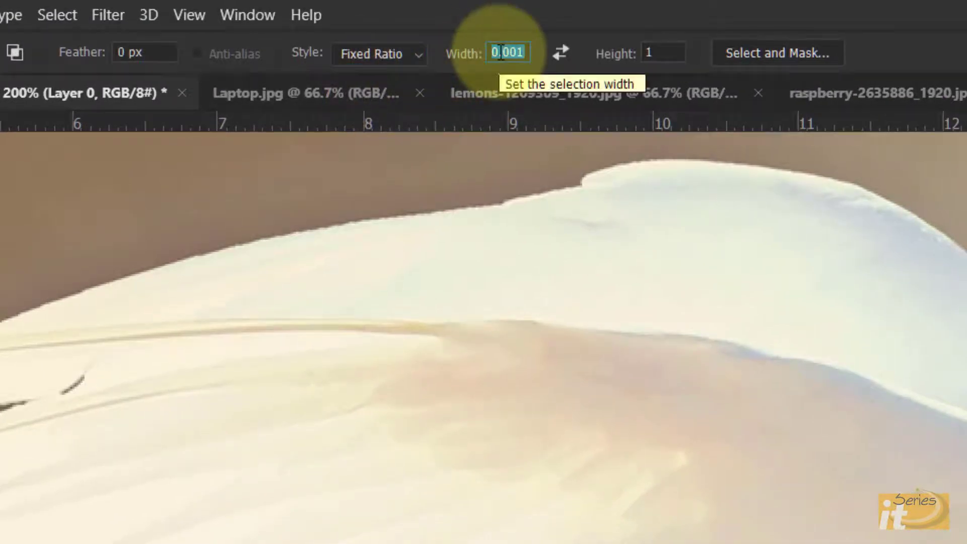
pyautogui.write('1')
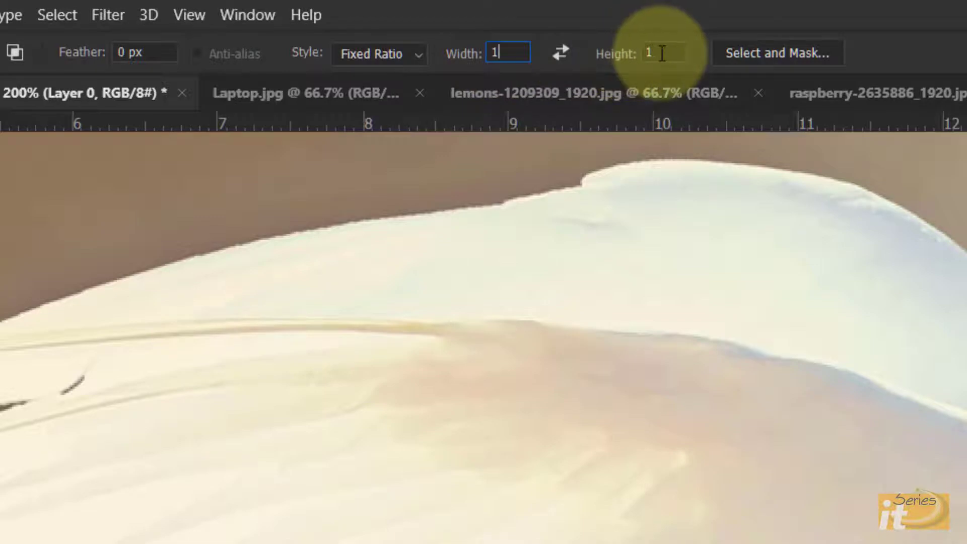
pyautogui.doubleClick(650, 54)
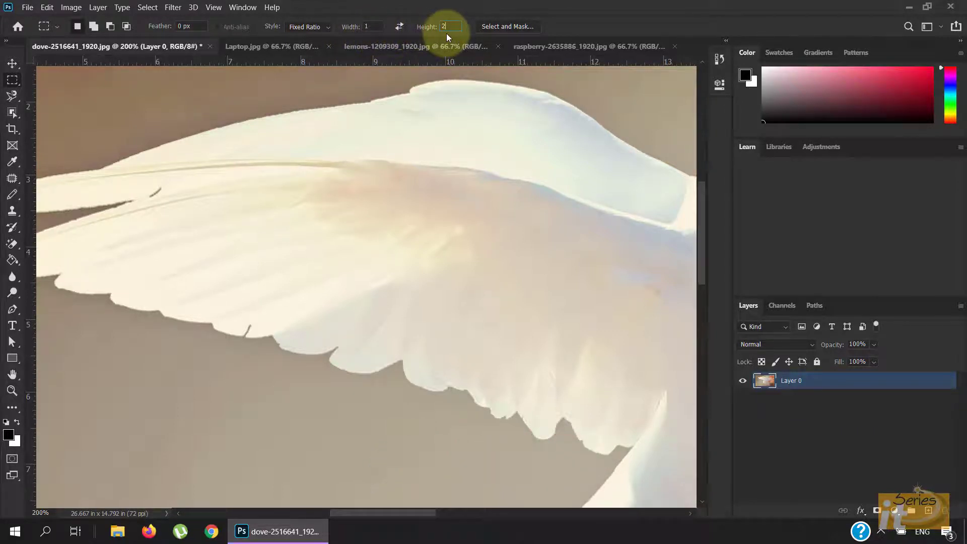
# Draw a 1:2 fixed-ratio rectangular selection on the wing, then deselect it
pyautogui.moveTo(201, 165); pyautogui.dragTo(494, 362)
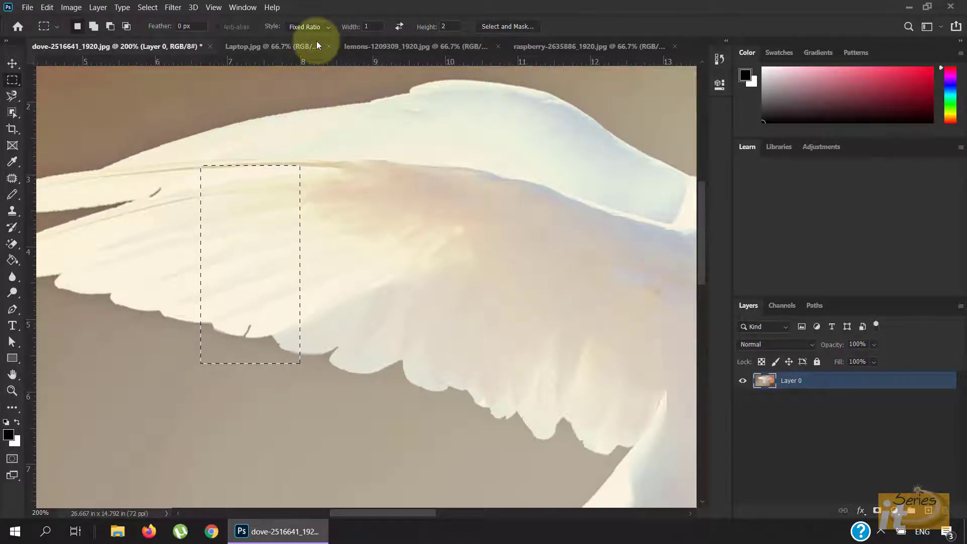
pyautogui.hotkey('ctrl', 'd')
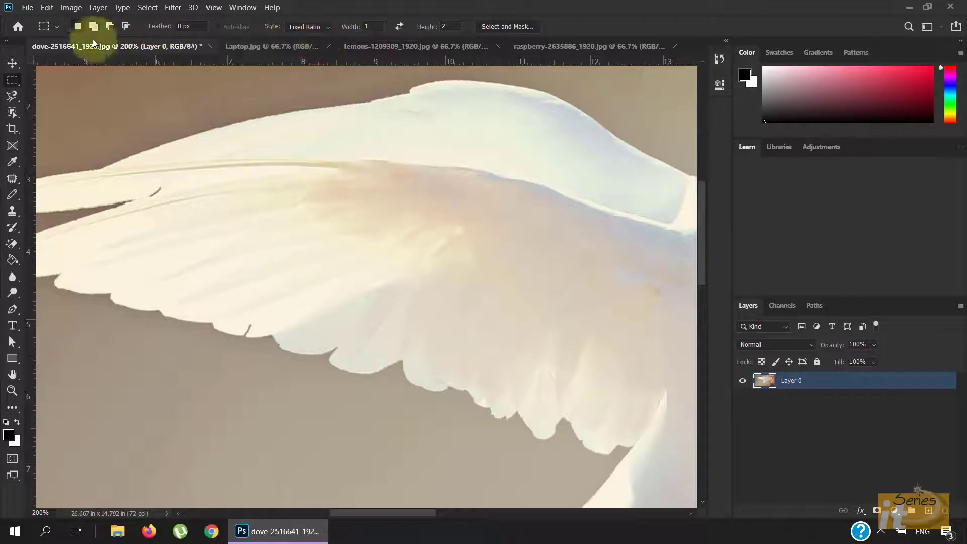
# Set the marquee style to Fixed Size with a width of 100 px and a height of 100 px
pyautogui.click(324, 26)
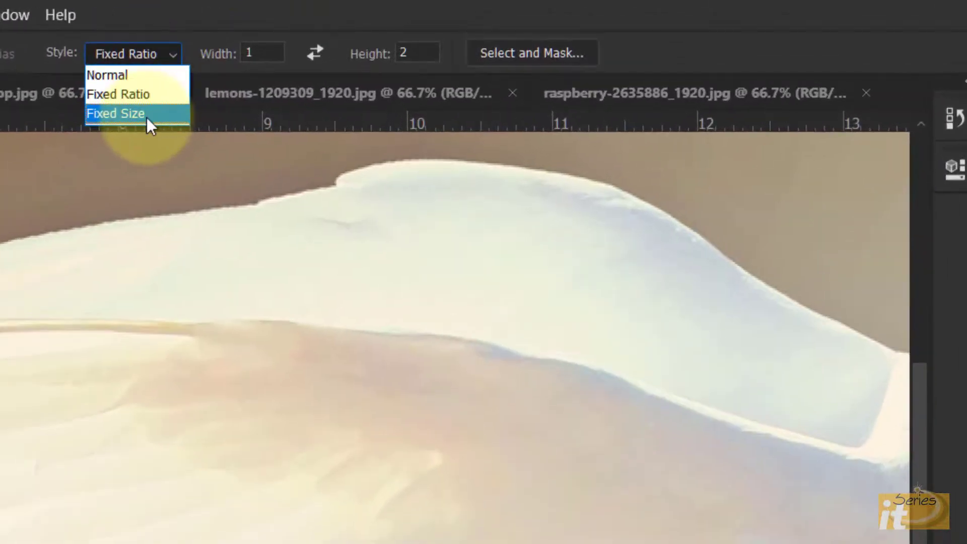
pyautogui.click(315, 57)
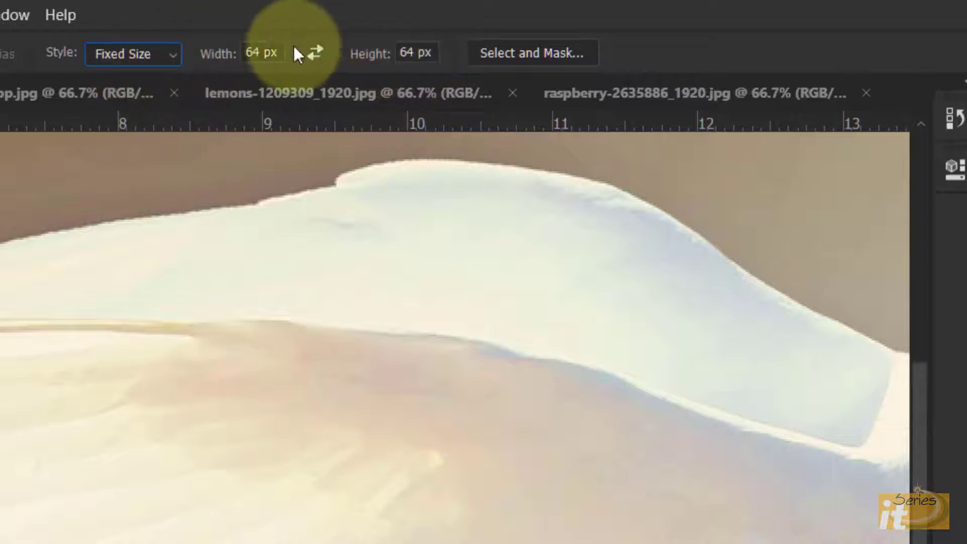
pyautogui.moveTo(262, 48); pyautogui.dragTo(233, 48)
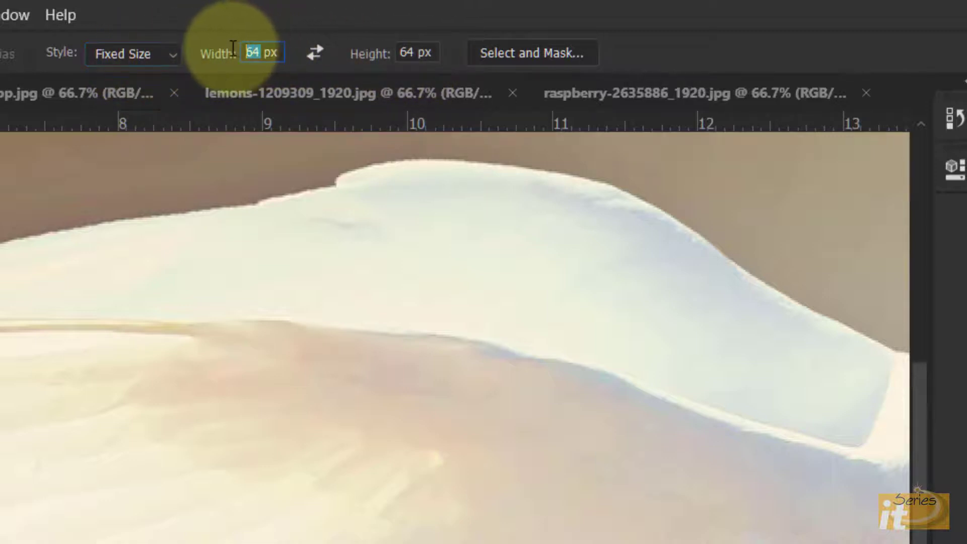
pyautogui.write('100')
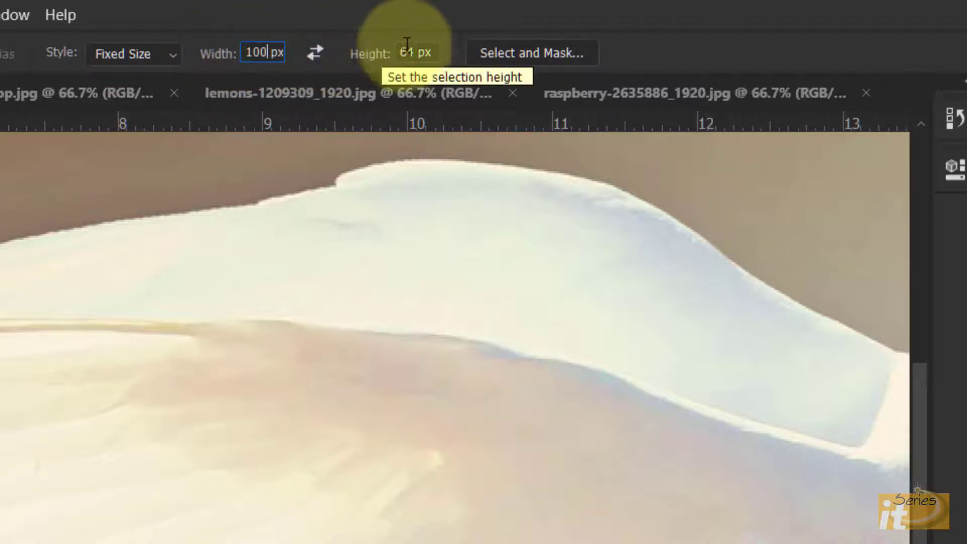
pyautogui.click(411, 47)
pyautogui.doubleClick(412, 46)
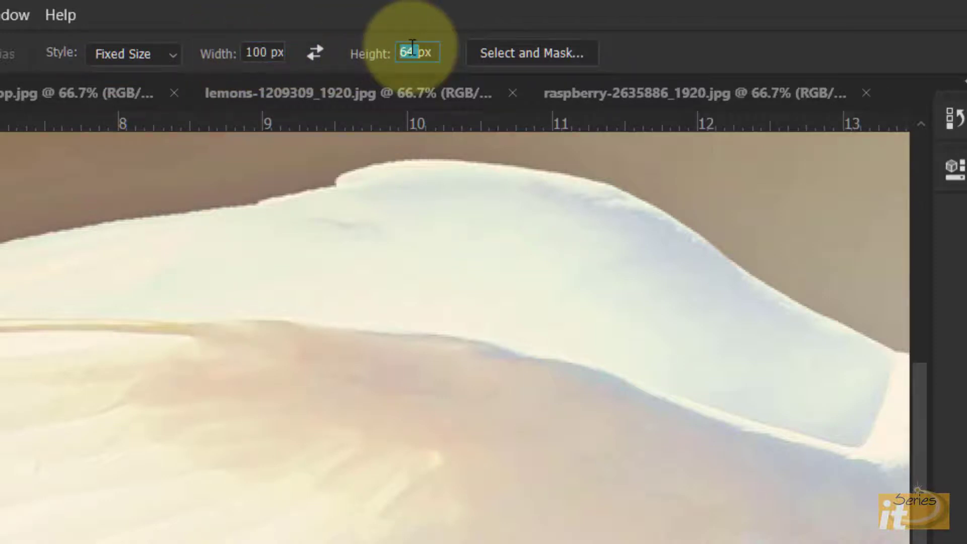
pyautogui.write('100')
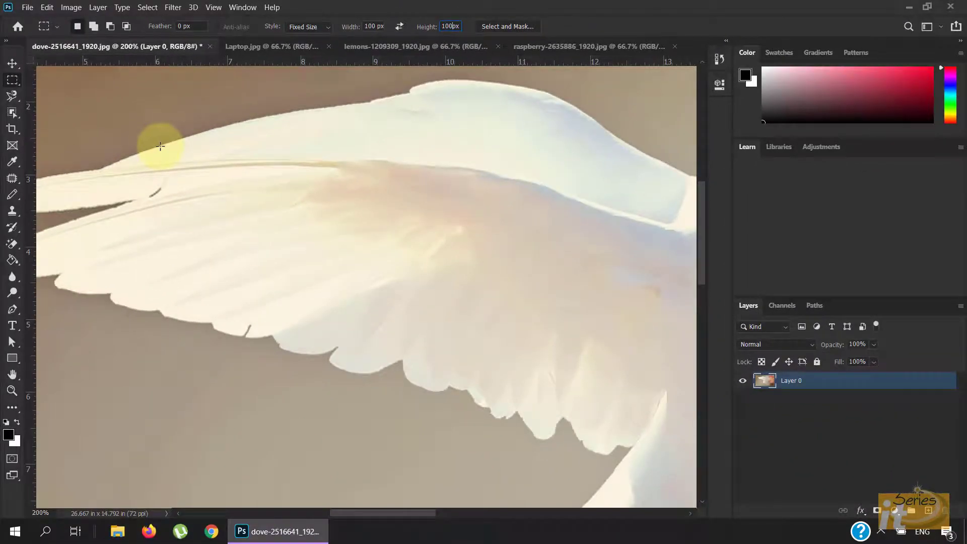
# Place a 100 by 100 px fixed-size selection on the upper part of the wing
pyautogui.click(245, 177)
pyautogui.moveTo(246, 178); pyautogui.dragTo(512, 181)
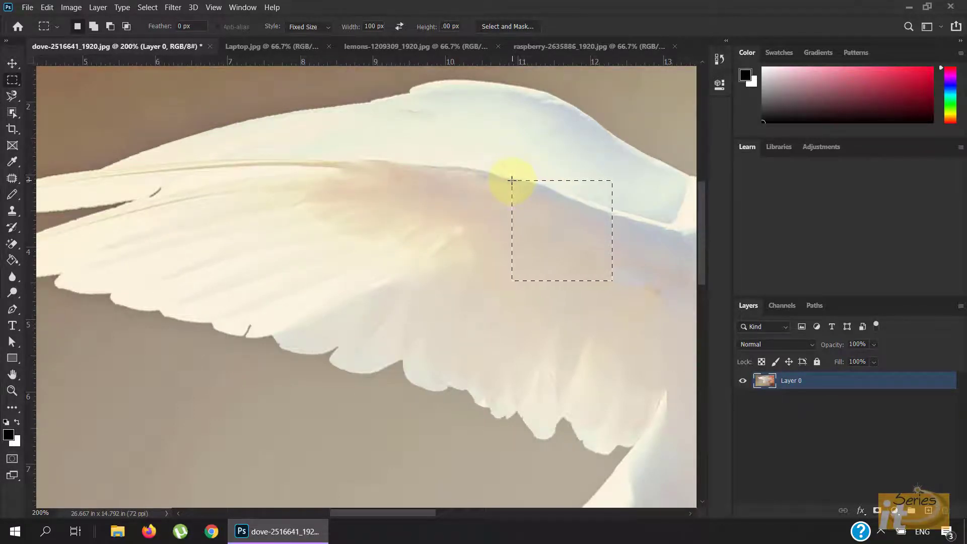
# Reset the marquee style to Normal and deselect
pyautogui.click(325, 26)
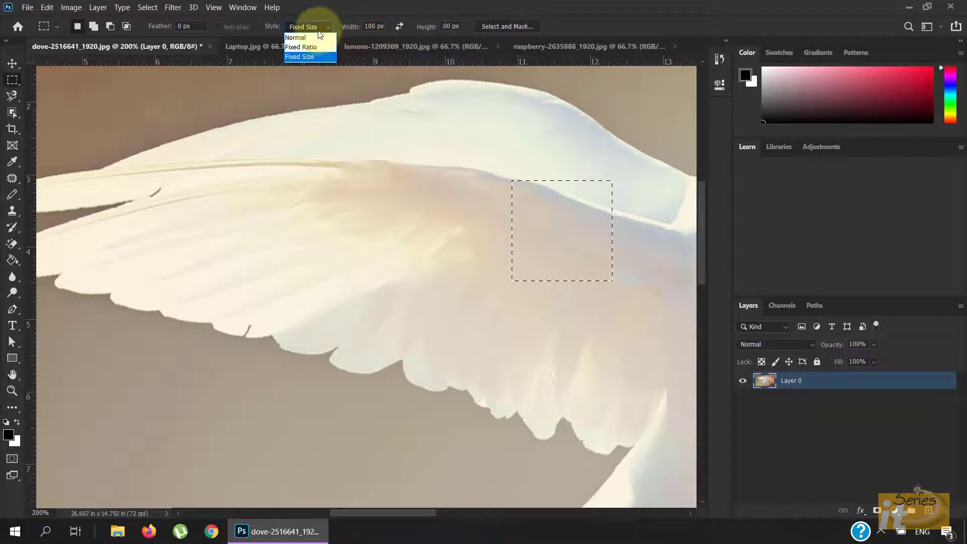
pyautogui.click(319, 26)
pyautogui.click(319, 26)
pyautogui.click(316, 37)
pyautogui.hotkey('ctrl', 'd')
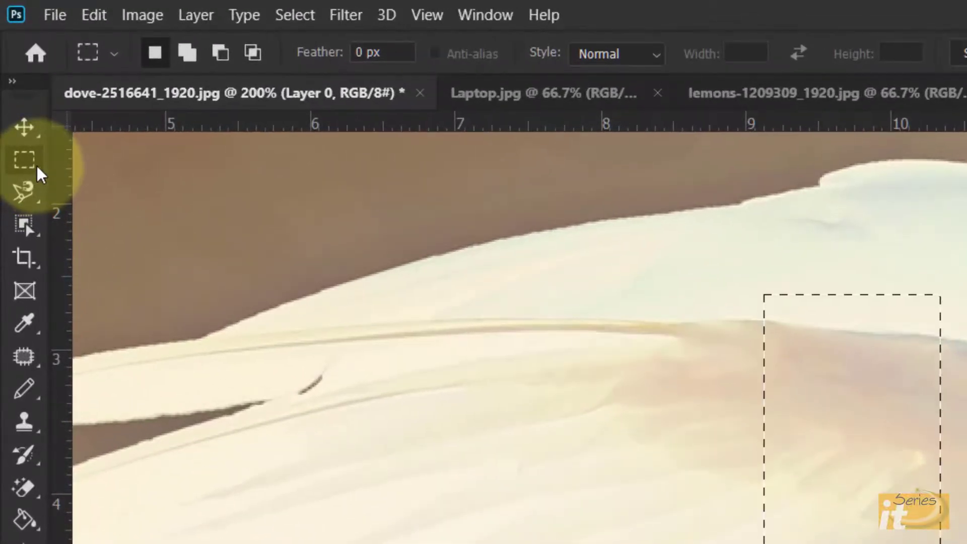
# Switch to the Elliptical Marquee Tool and draw a circular selection on the wing feathers
pyautogui.rightClick(36, 164)
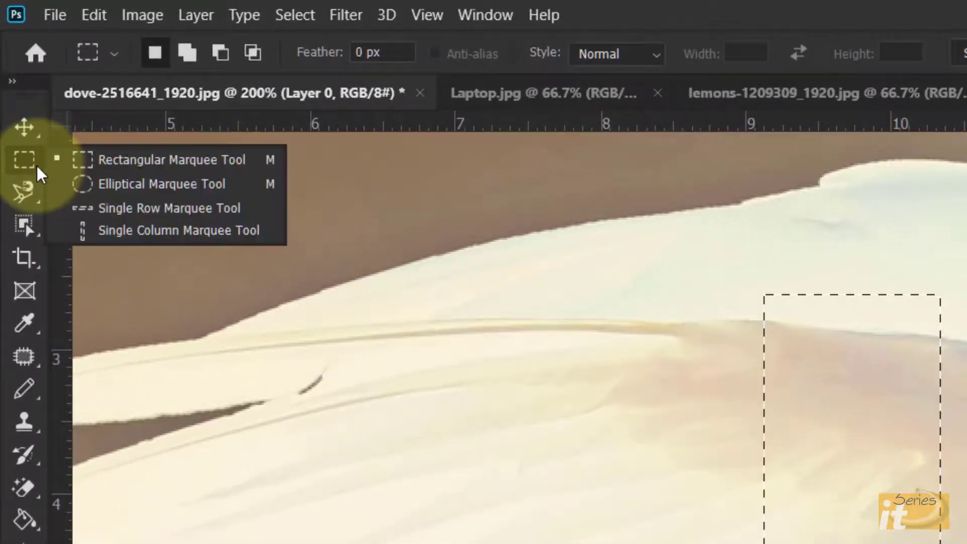
pyautogui.click(117, 179)
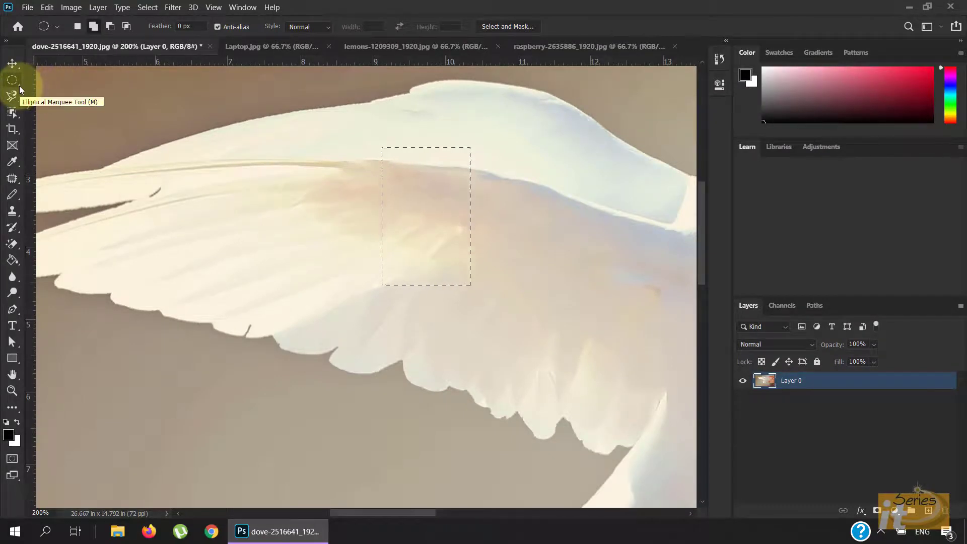
pyautogui.hotkey('ctrl', 'd')
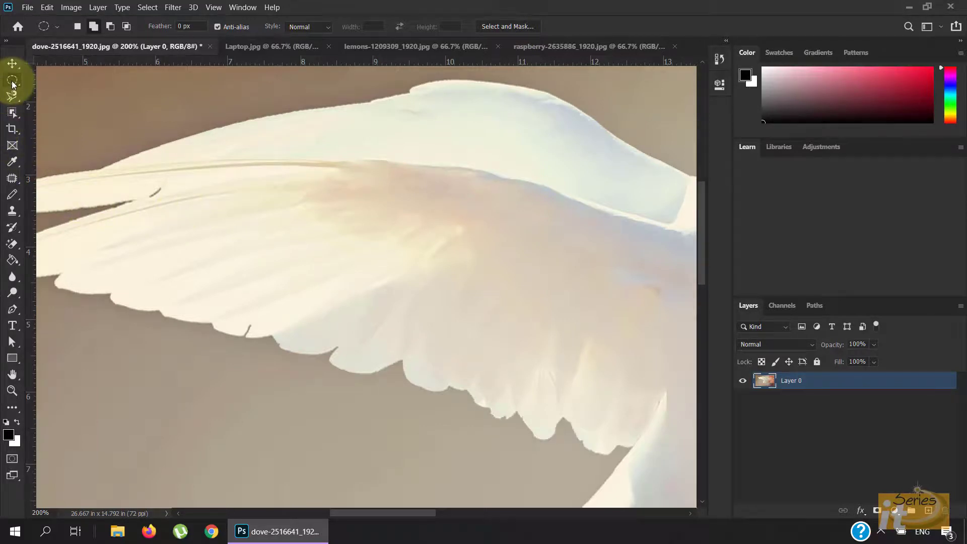
pyautogui.moveTo(229, 223); pyautogui.dragTo(406, 395)
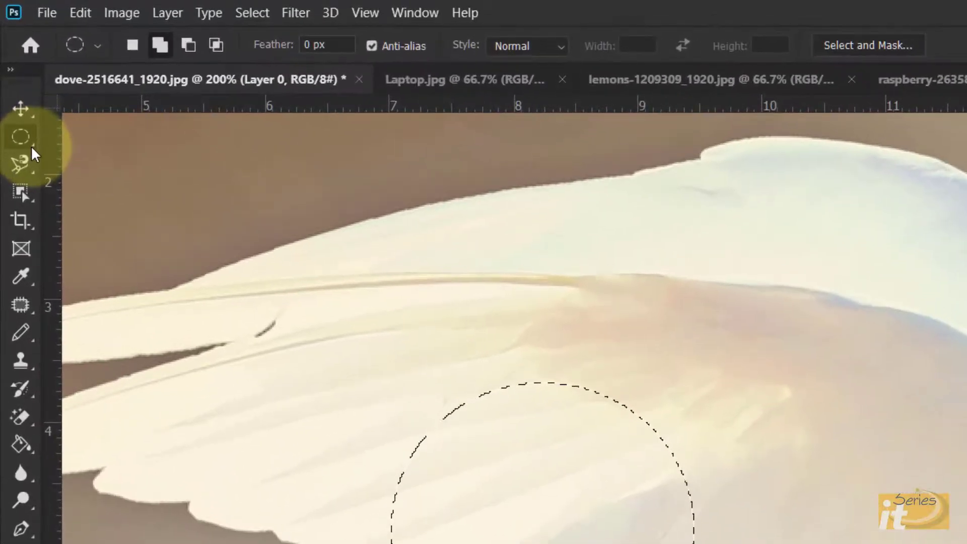
# Deselect the circular selection on the wing
pyautogui.rightClick(32, 146)
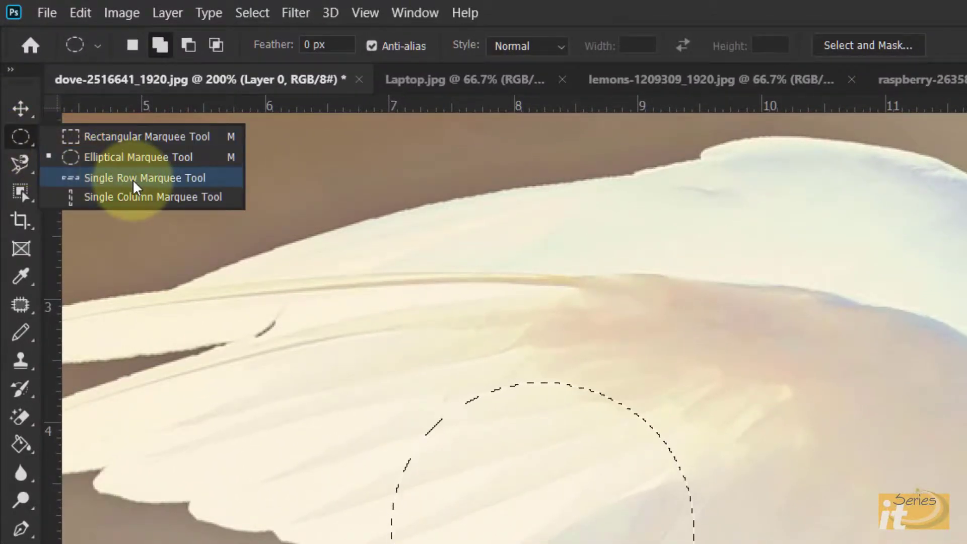
pyautogui.click(22, 135)
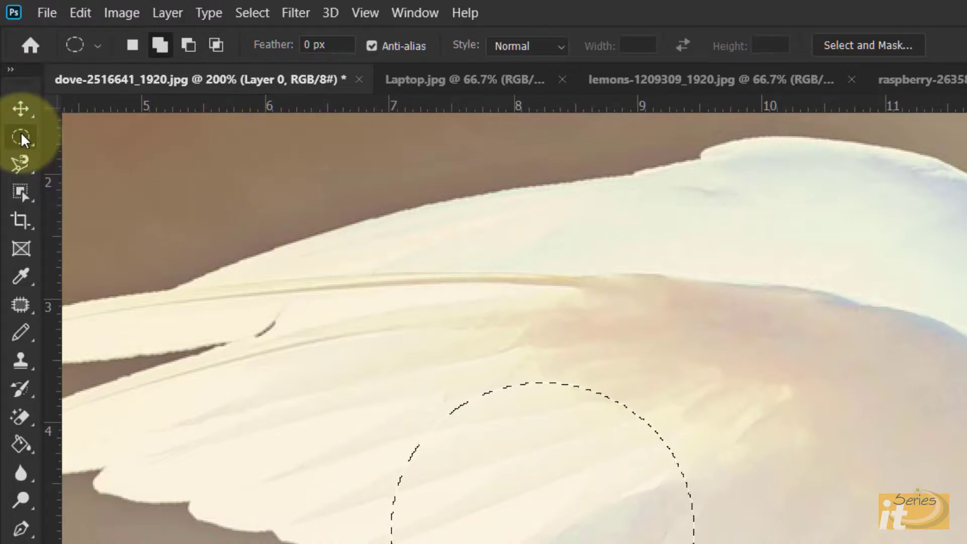
pyautogui.hotkey('ctrl', 'd')
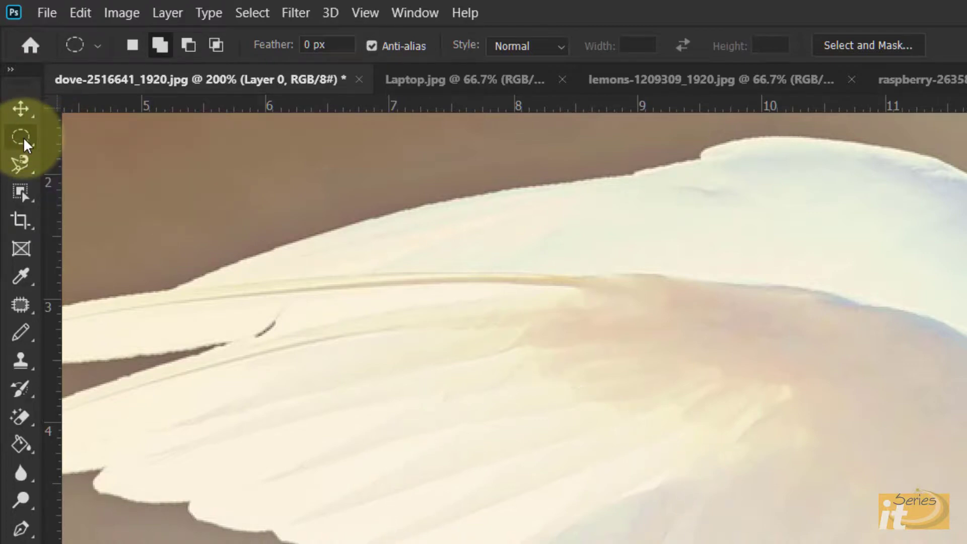
# Switch to the Single Row Marquee Tool and select a one-pixel row across the wing
pyautogui.click(23, 137)
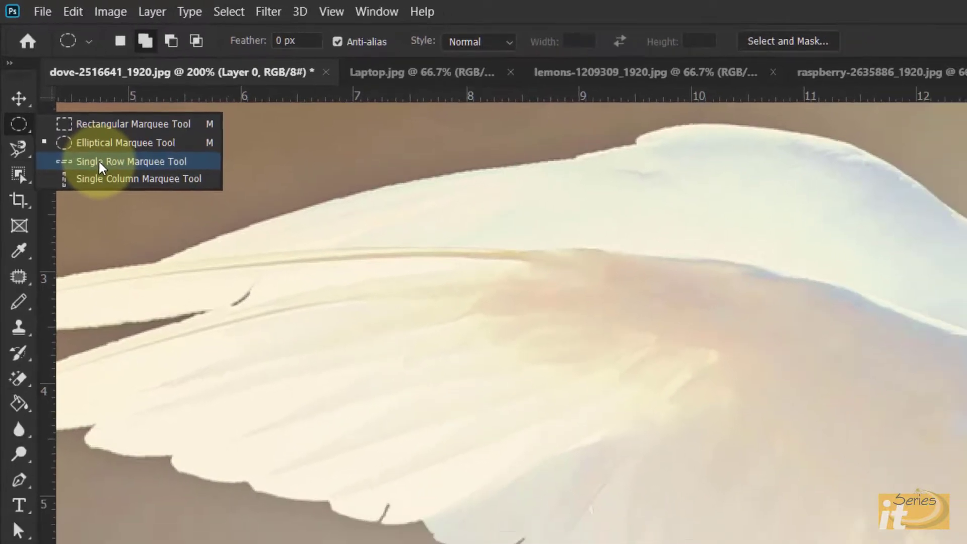
pyautogui.click(109, 179)
pyautogui.moveTo(255, 261); pyautogui.dragTo(287, 261)
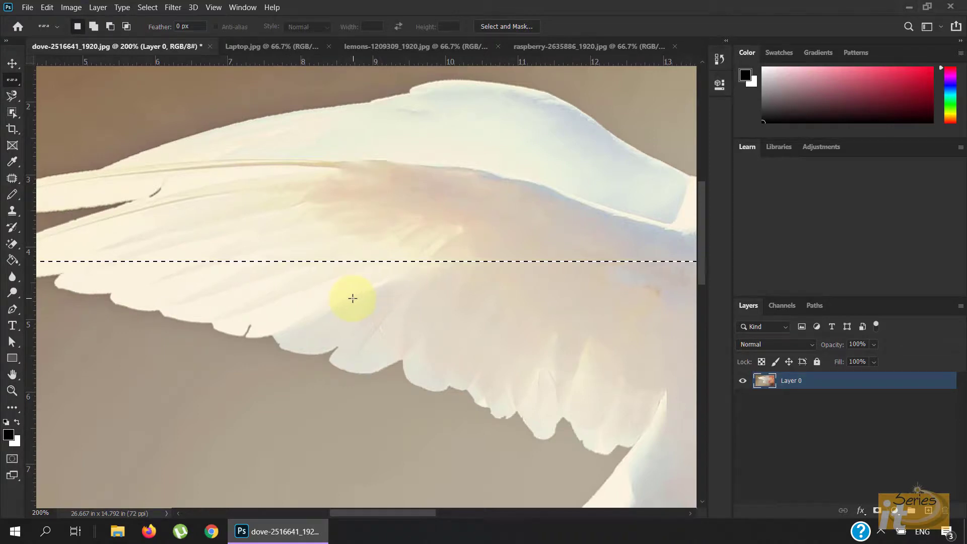
# Zoom in closely to examine the one-pixel row selection, then return to 100% view
pyautogui.hotkey('ctrl', '+')
pyautogui.hotkey('ctrl', '+')
pyautogui.hotkey('ctrl', '+')
pyautogui.hotkey('ctrl', '+')
pyautogui.hotkey('ctrl', '+')
pyautogui.hotkey('ctrl', '+')
pyautogui.hotkey('ctrl', '+')
pyautogui.hotkey('ctrl', '+')
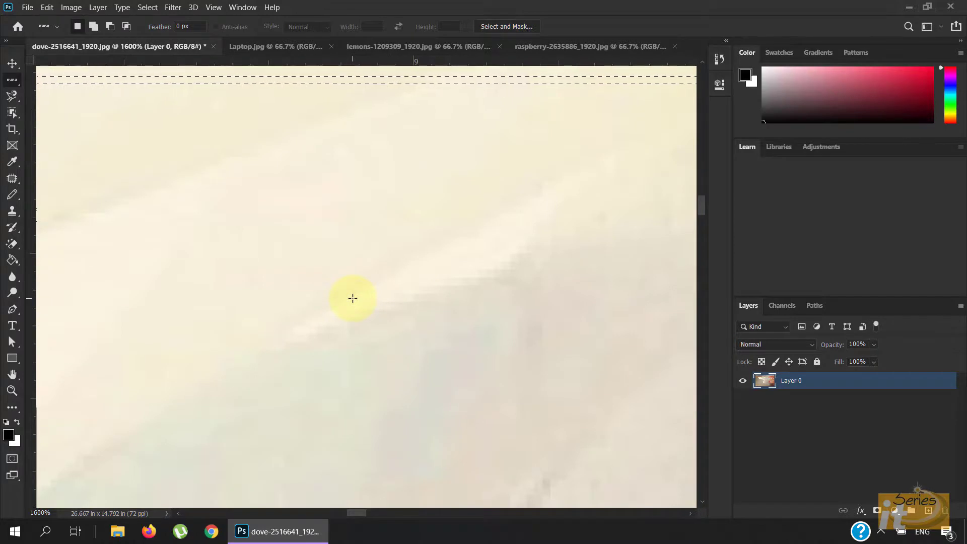
pyautogui.scroll(3, 353, 298)
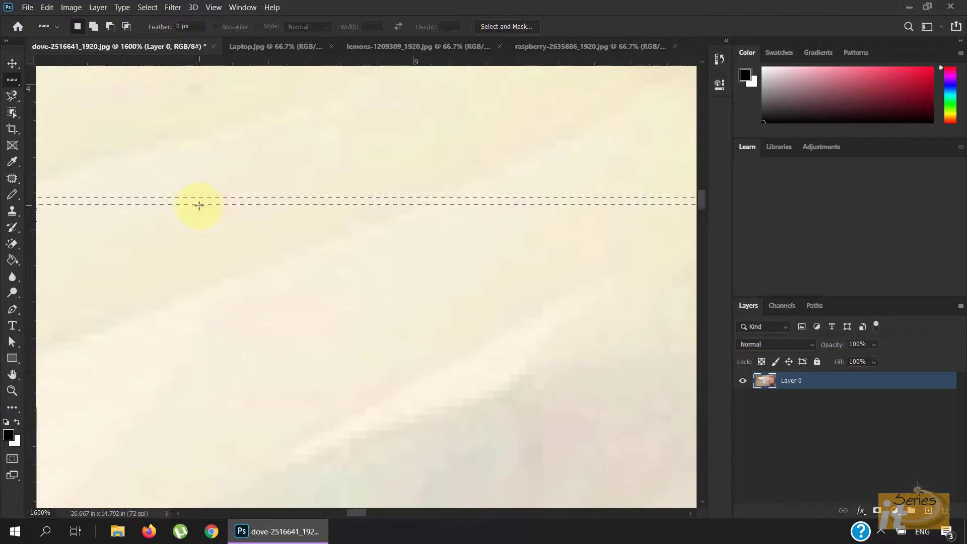
pyautogui.hotkey('ctrl', '1')
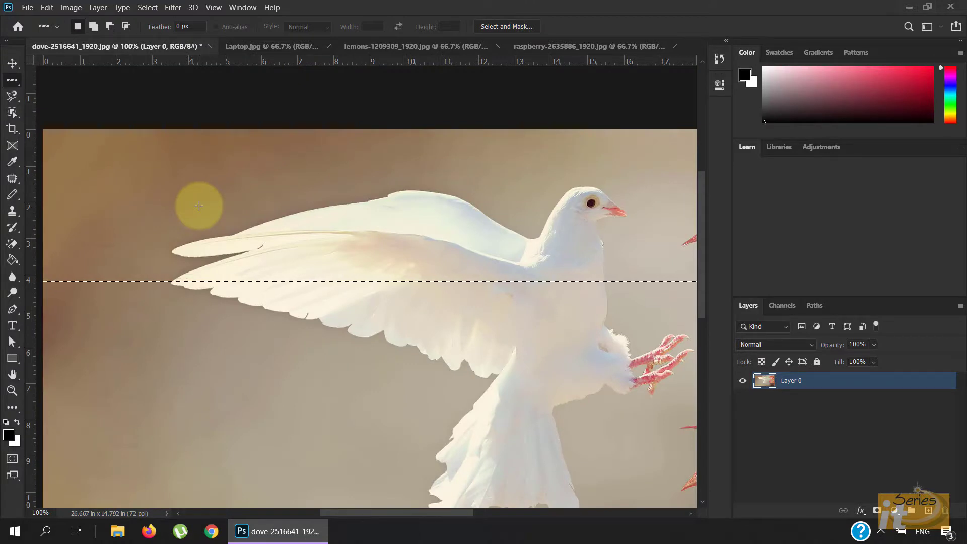
pyautogui.moveTo(702, 226); pyautogui.dragTo(702, 240)
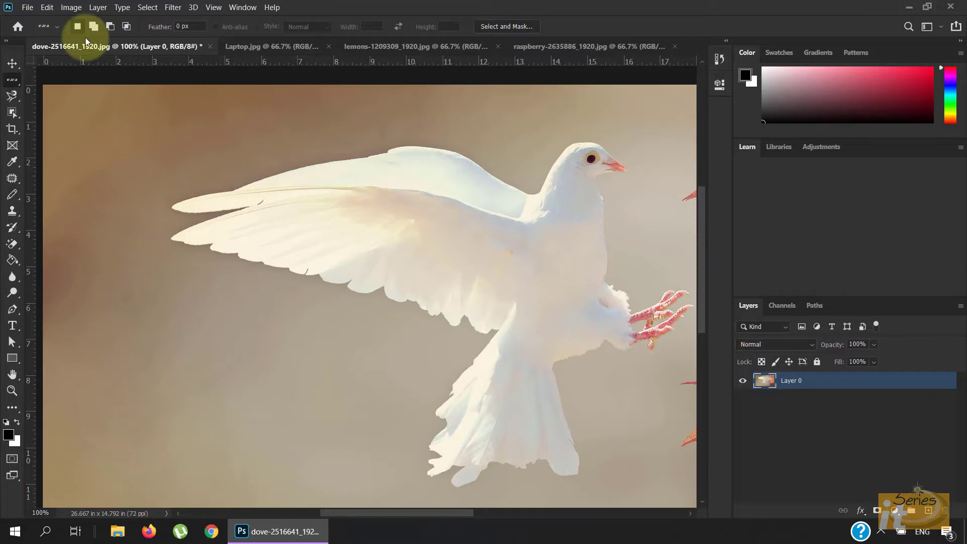
# Switch to the Single Column Marquee Tool and select a one-pixel column through the wing
pyautogui.rightClick(17, 85)
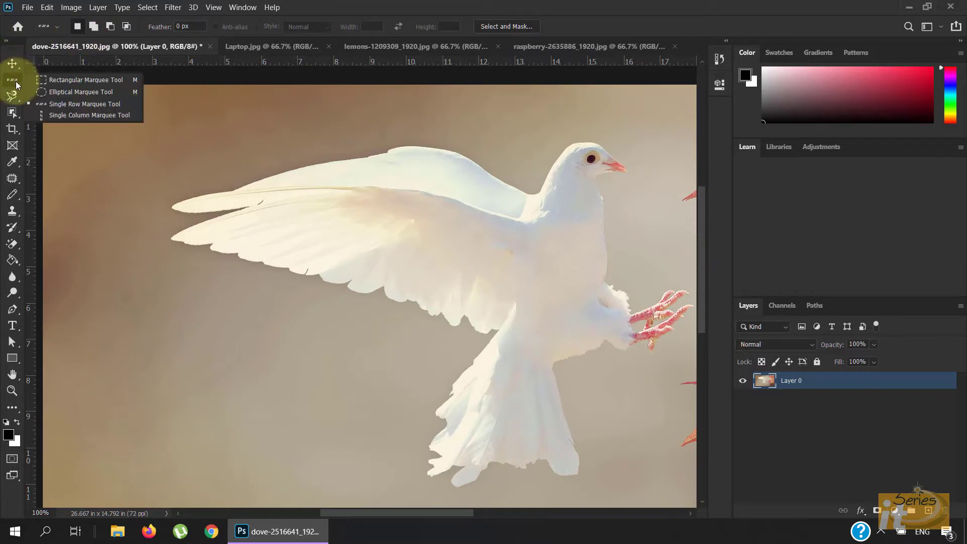
pyautogui.click(69, 115)
pyautogui.moveTo(258, 158); pyautogui.dragTo(287, 239)
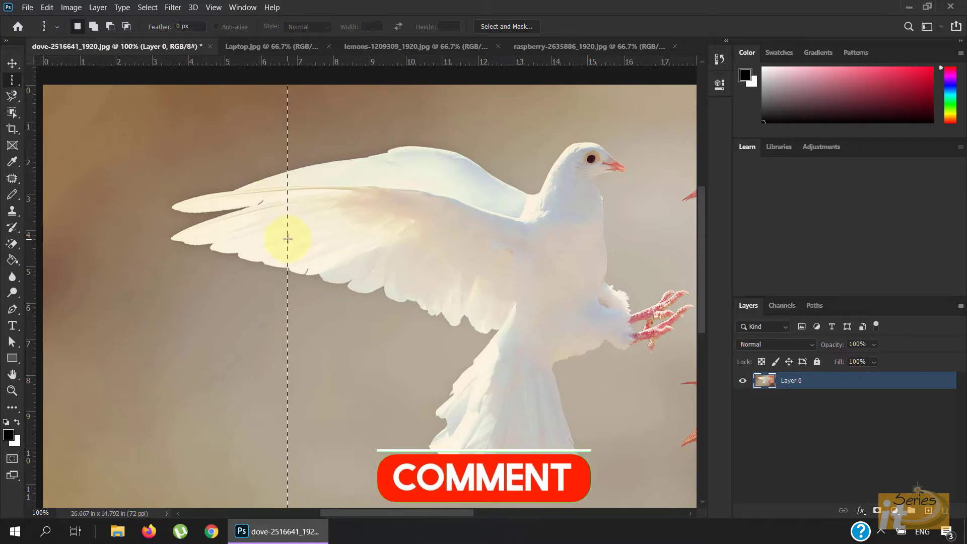
pyautogui.hotkey('ctrl', '+')
pyautogui.hotkey('ctrl', '+')
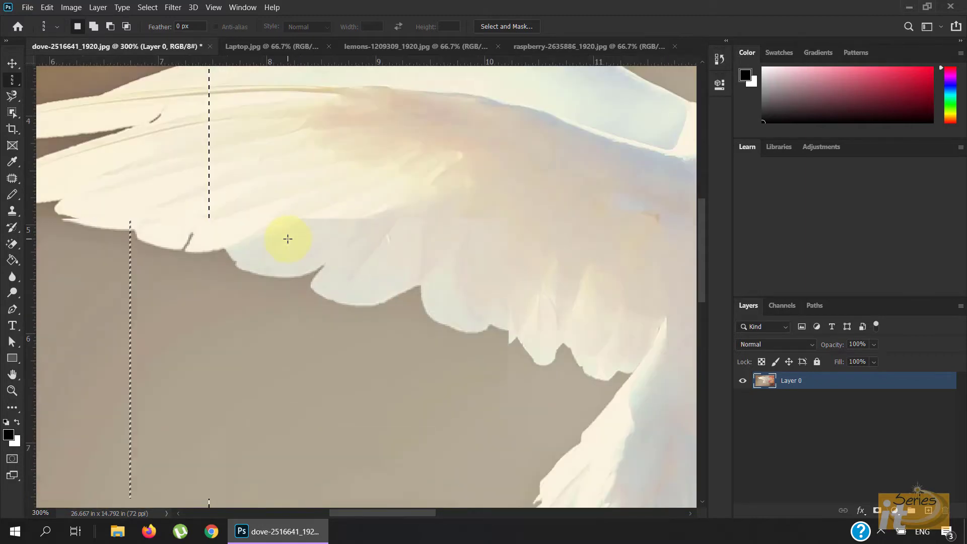